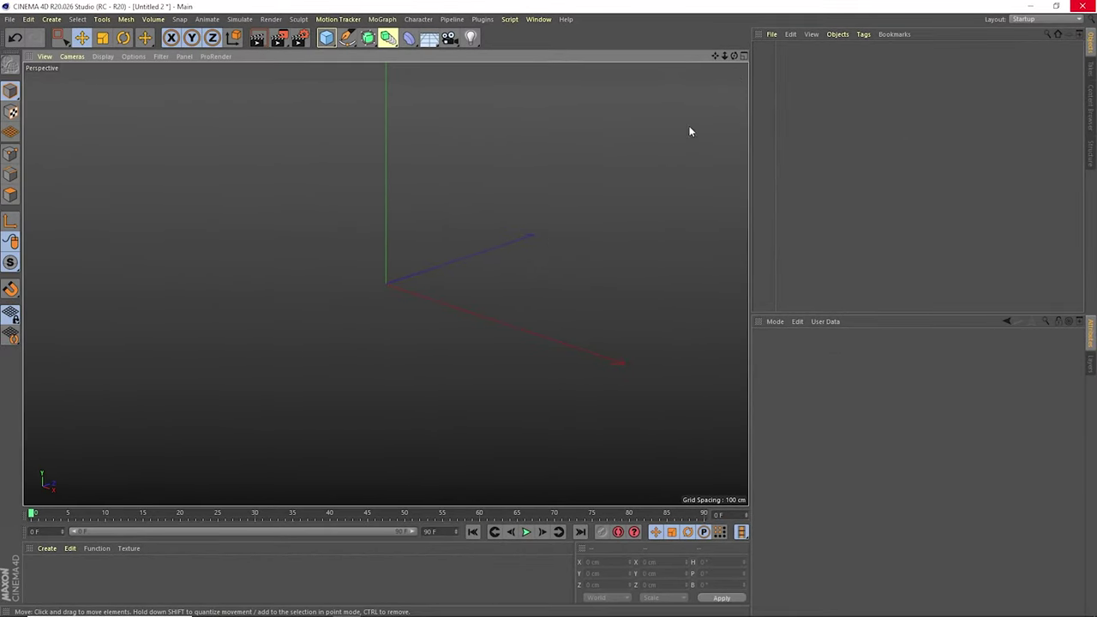
# Maximize the Front view and set Guitar.jpg as its background reference image.
pyautogui.click(744, 56)
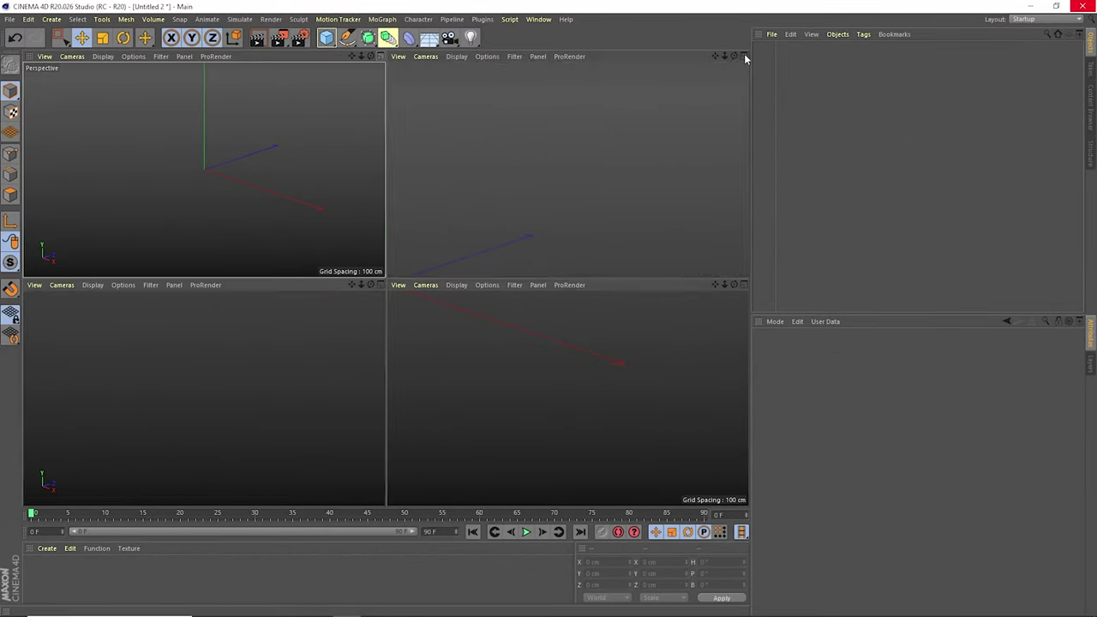
pyautogui.click(744, 284)
pyautogui.hotkey('shift', 'v')
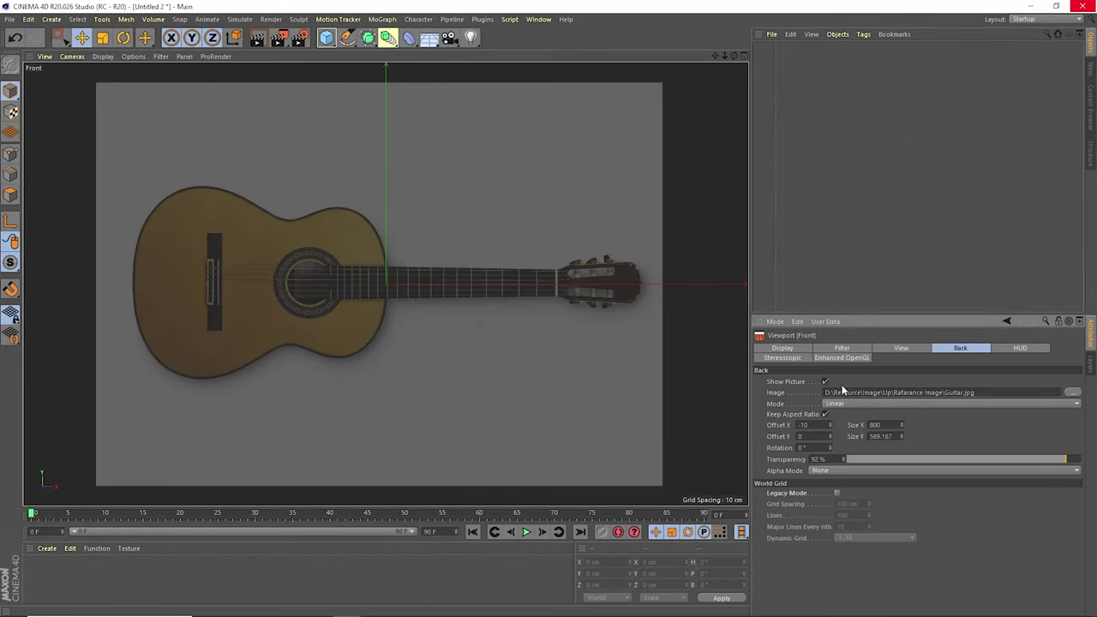
pyautogui.click(347, 38)
# Place a circle over the lower bout and a 75 cm radius copy over the upper bout.
pyautogui.click(479, 94)
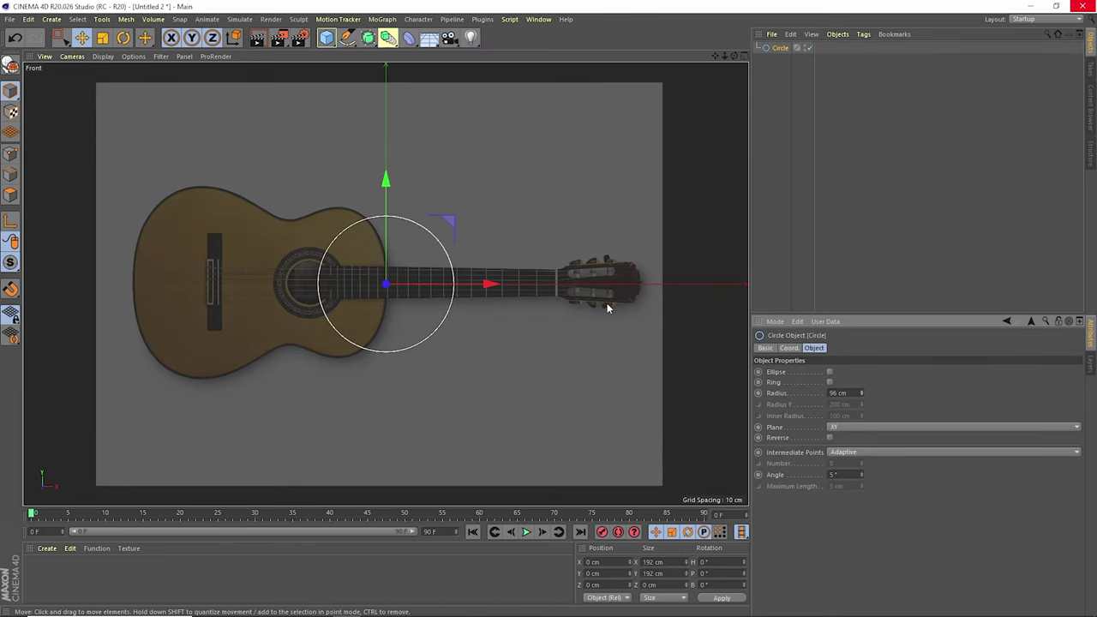
pyautogui.moveTo(489, 284); pyautogui.dragTo(310, 285)
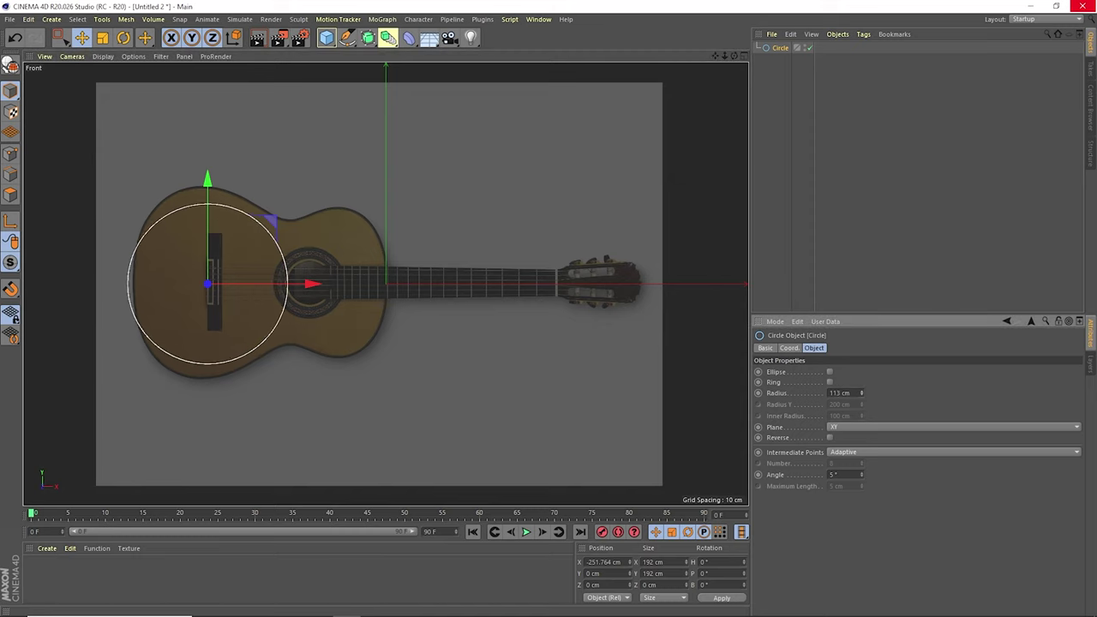
pyautogui.moveTo(270, 221); pyautogui.dragTo(285, 210)
pyautogui.keyDown('ctrl'); pyautogui.moveTo(311, 285); pyautogui.dragTo(426, 292); pyautogui.keyUp('ctrl')
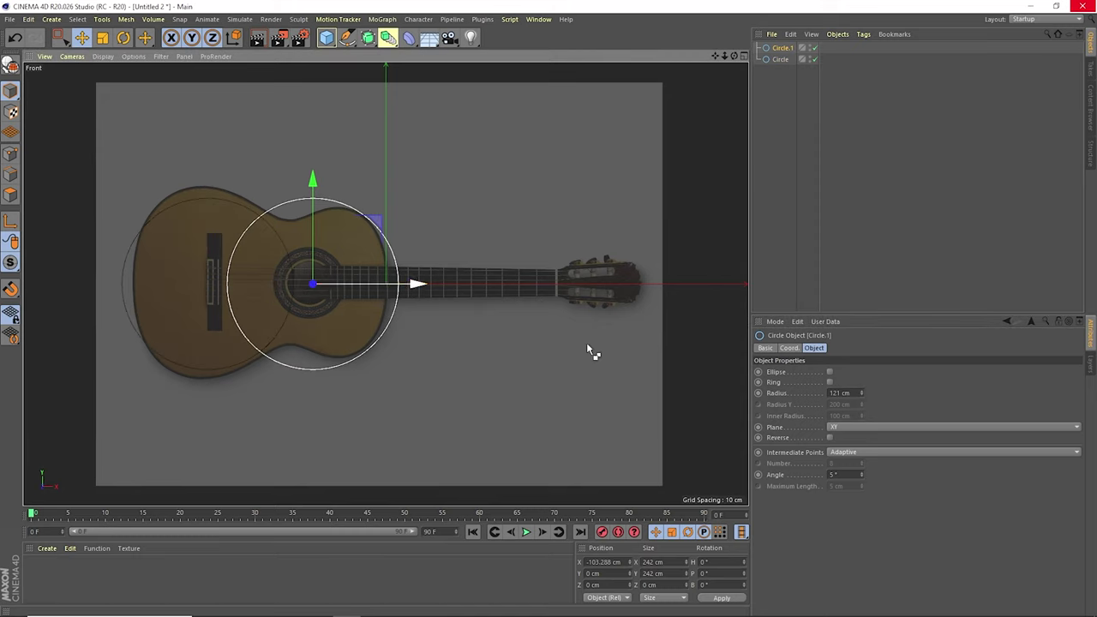
pyautogui.moveTo(862, 394); pyautogui.dragTo(862, 433)
pyautogui.moveTo(415, 285); pyautogui.dragTo(417, 293)
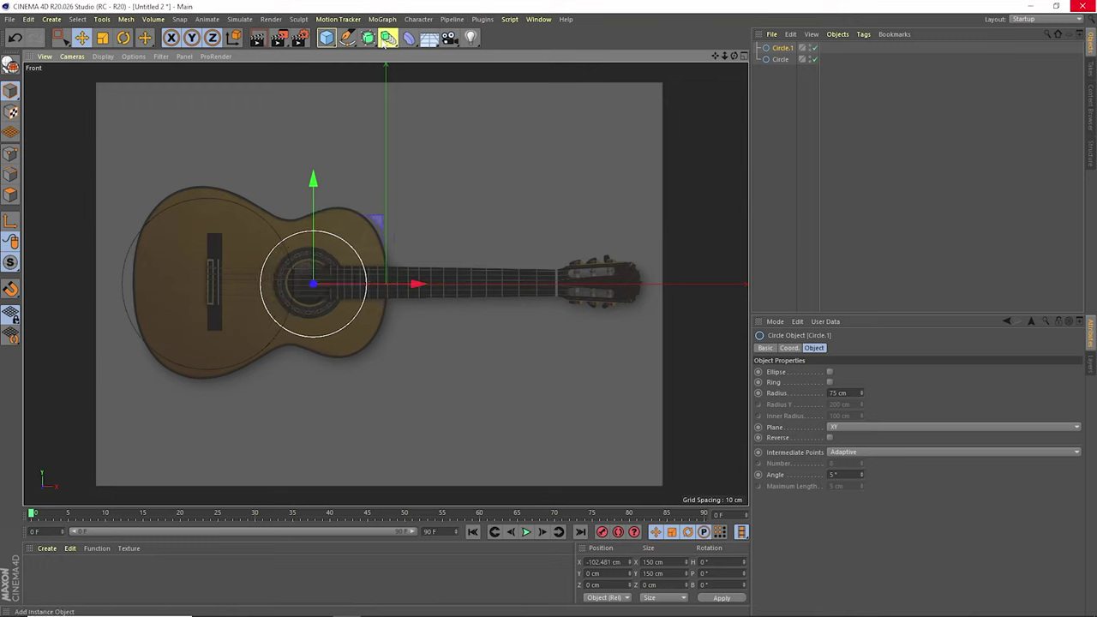
# Nest both circles in a Spline Mask union and enlarge the upper circle to fit.
pyautogui.click(387, 39)
pyautogui.click(429, 81)
pyautogui.moveTo(774, 86); pyautogui.dragTo(783, 51)
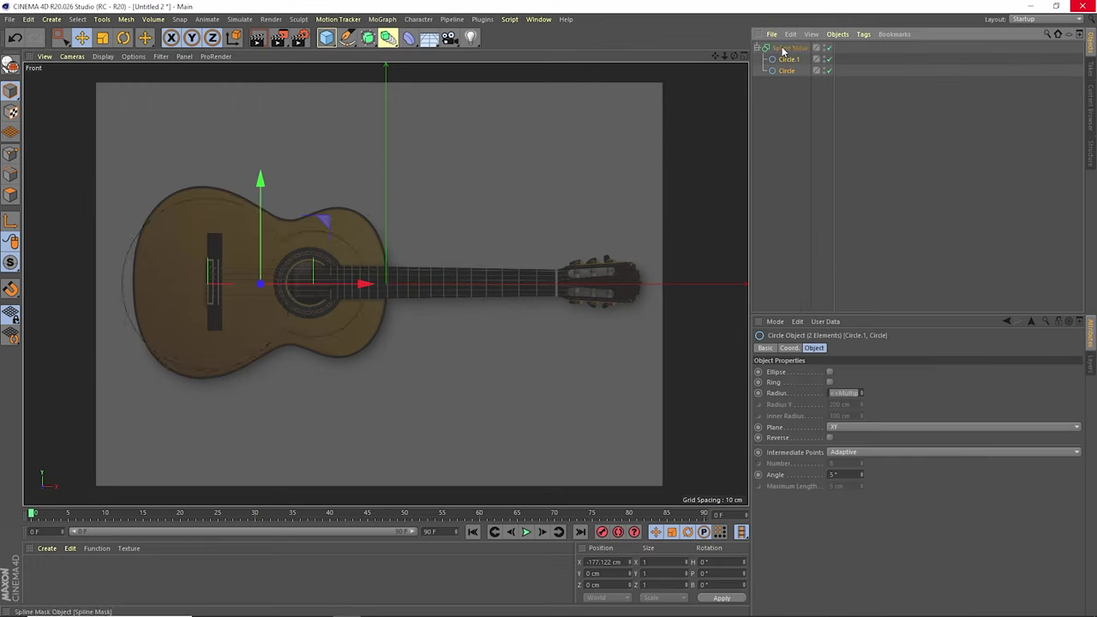
pyautogui.click(788, 48)
pyautogui.moveTo(489, 285); pyautogui.dragTo(502, 286)
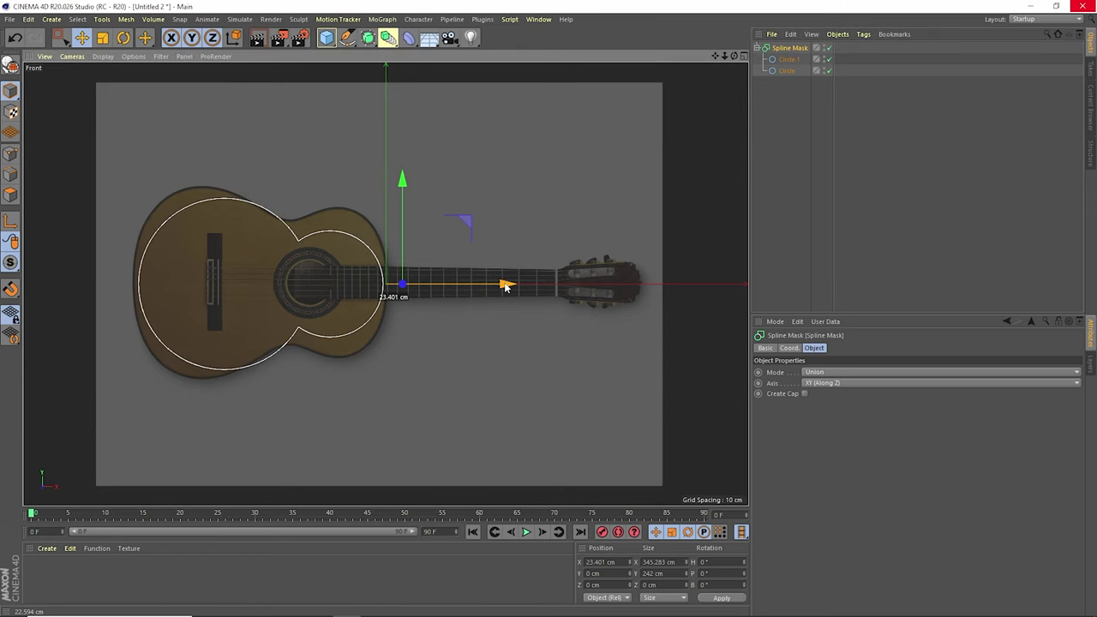
pyautogui.click(788, 60)
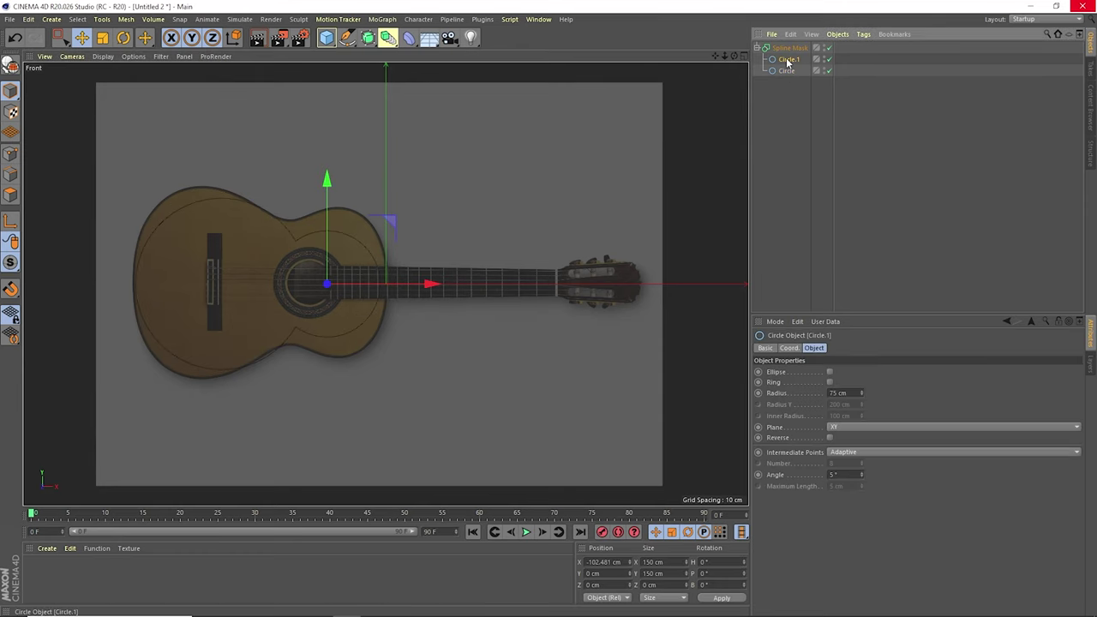
pyautogui.moveTo(863, 396); pyautogui.dragTo(863, 385)
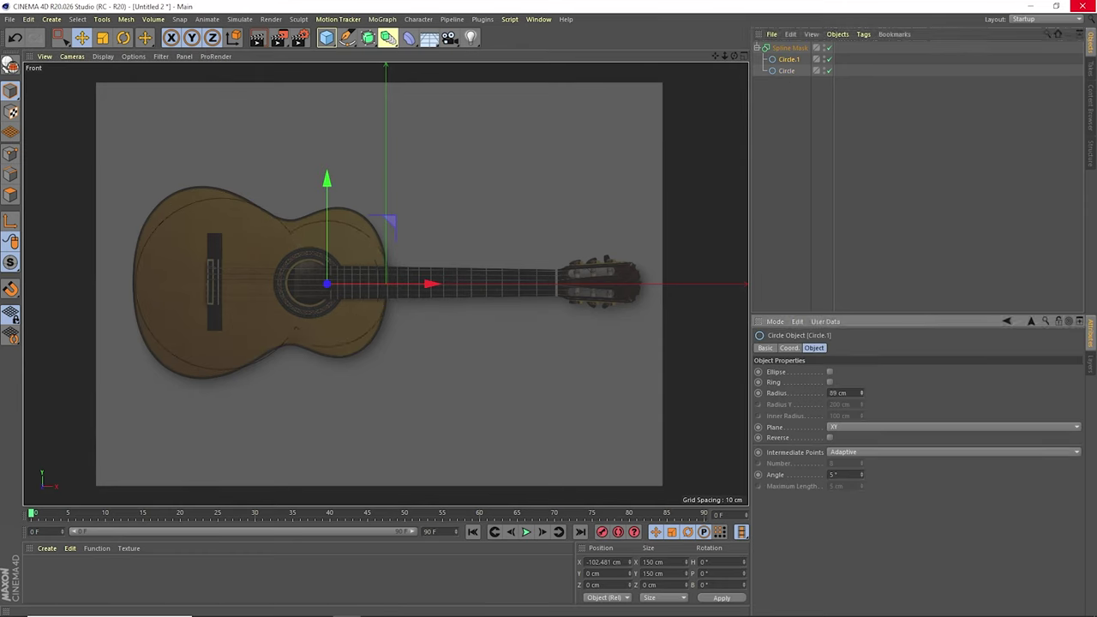
# Merge the mask and circles into one spline with Connect Objects + Delete.
pyautogui.click(786, 72)
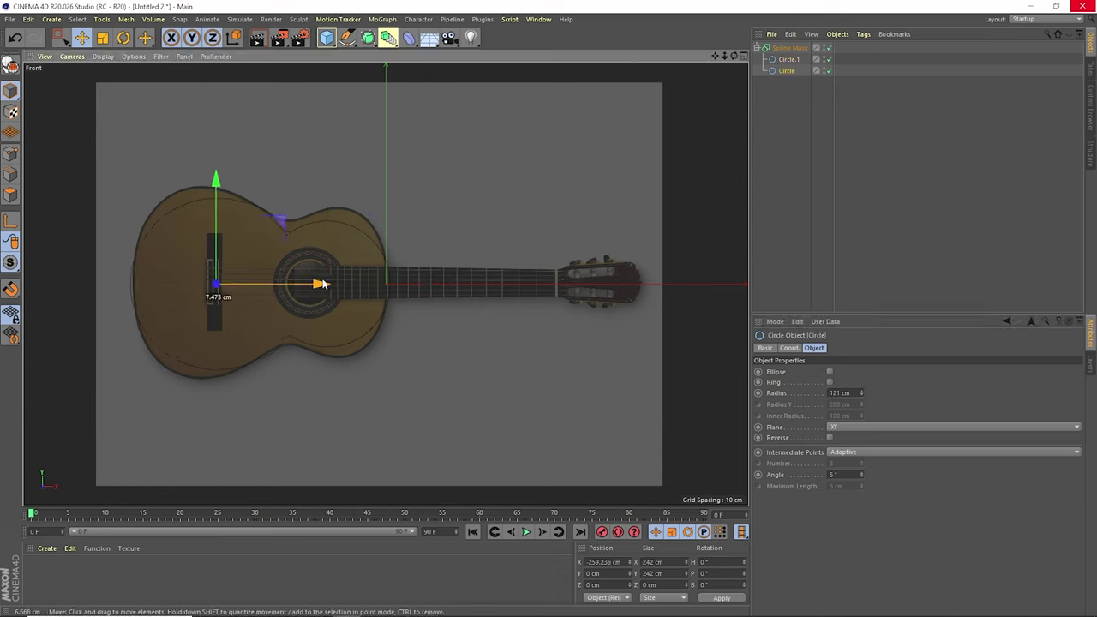
pyautogui.keyDown('shift'); pyautogui.click(782, 49); pyautogui.keyUp('shift')
pyautogui.rightClick(781, 49)
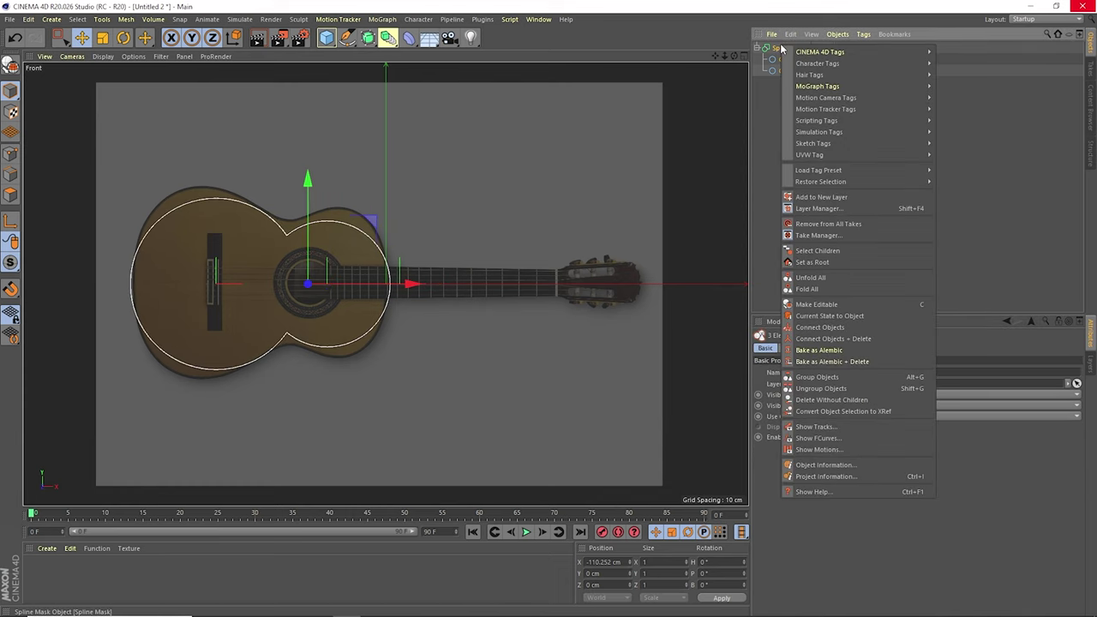
pyautogui.click(827, 339)
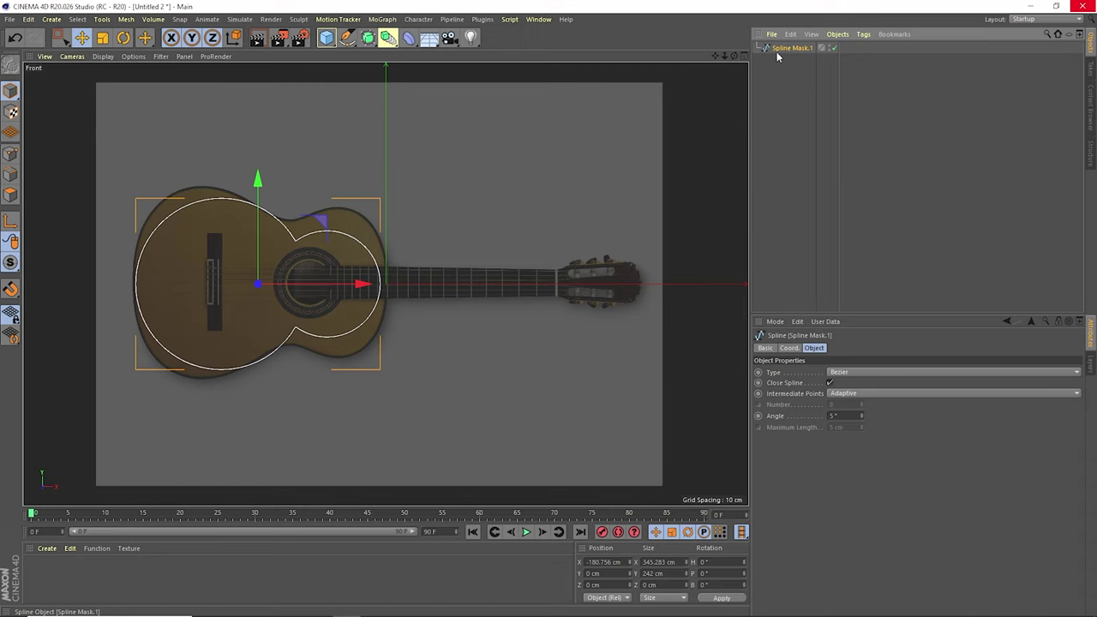
# Scale the outline slightly, then soften and vertically scale the waist points for an inward curve.
pyautogui.moveTo(430, 274); pyautogui.dragTo(465, 290)
pyautogui.click(11, 155)
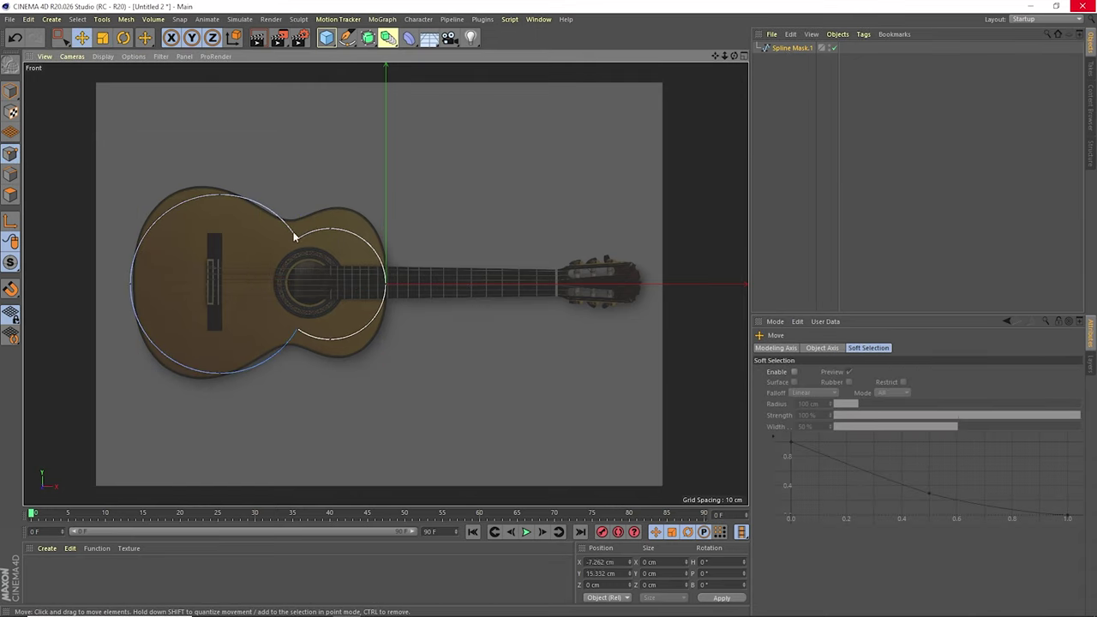
pyautogui.press('0')
pyautogui.moveTo(282, 219); pyautogui.dragTo(318, 257)
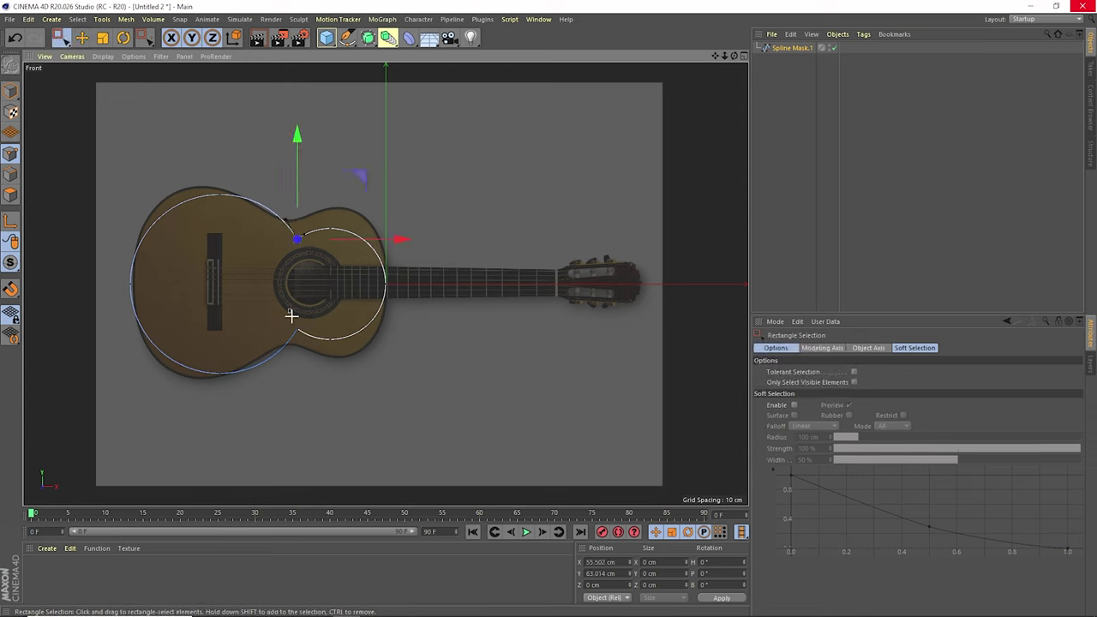
pyautogui.rightClick(317, 364)
pyautogui.click(379, 317)
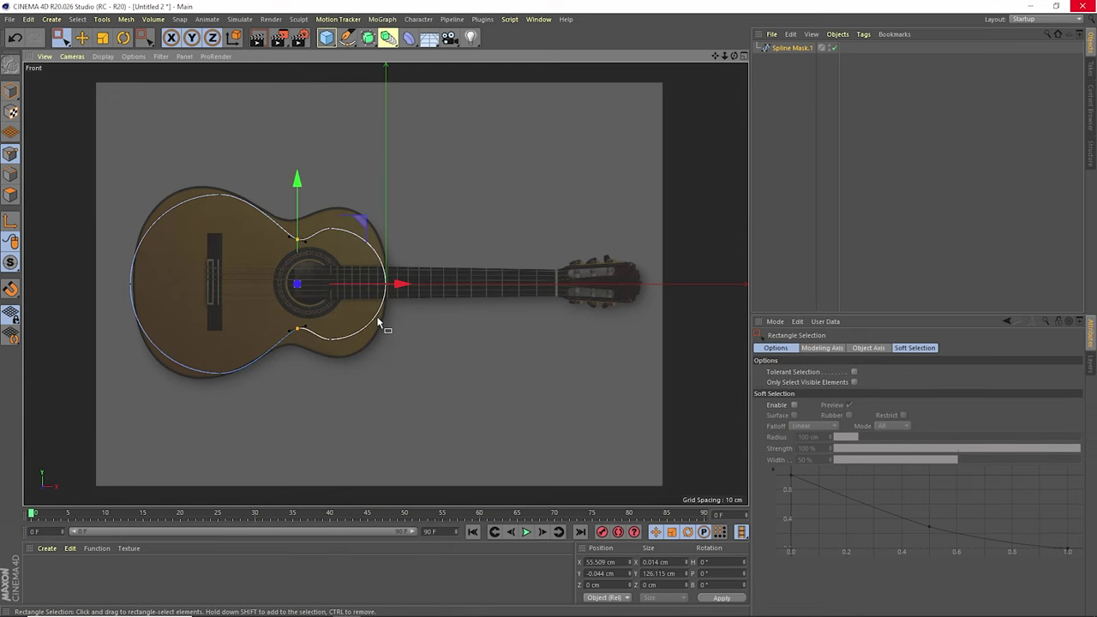
pyautogui.press('t')
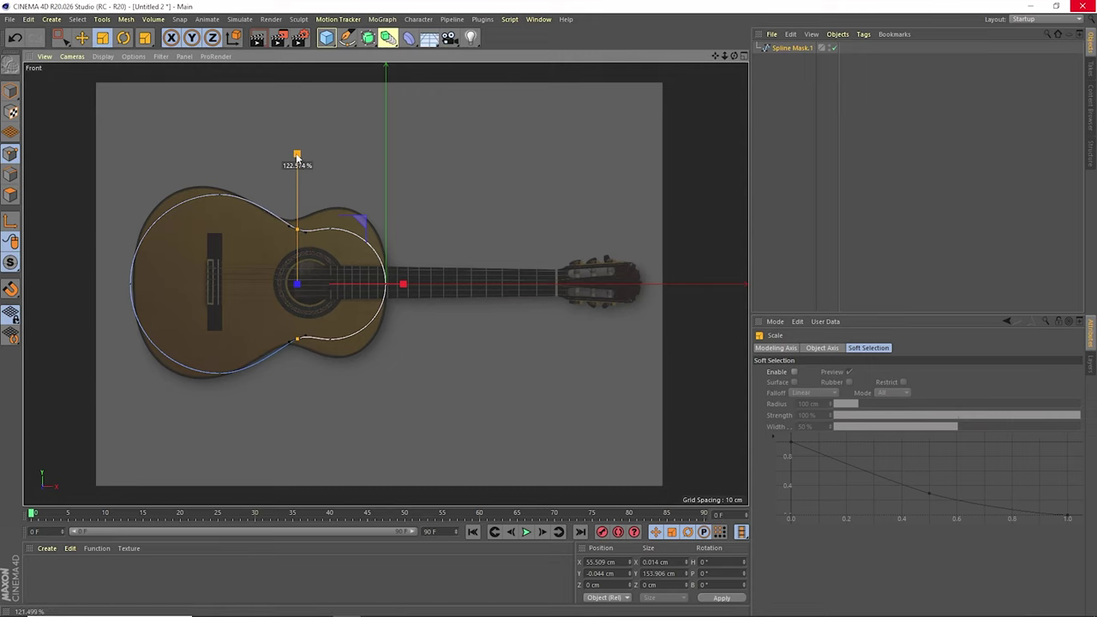
pyautogui.press('0')
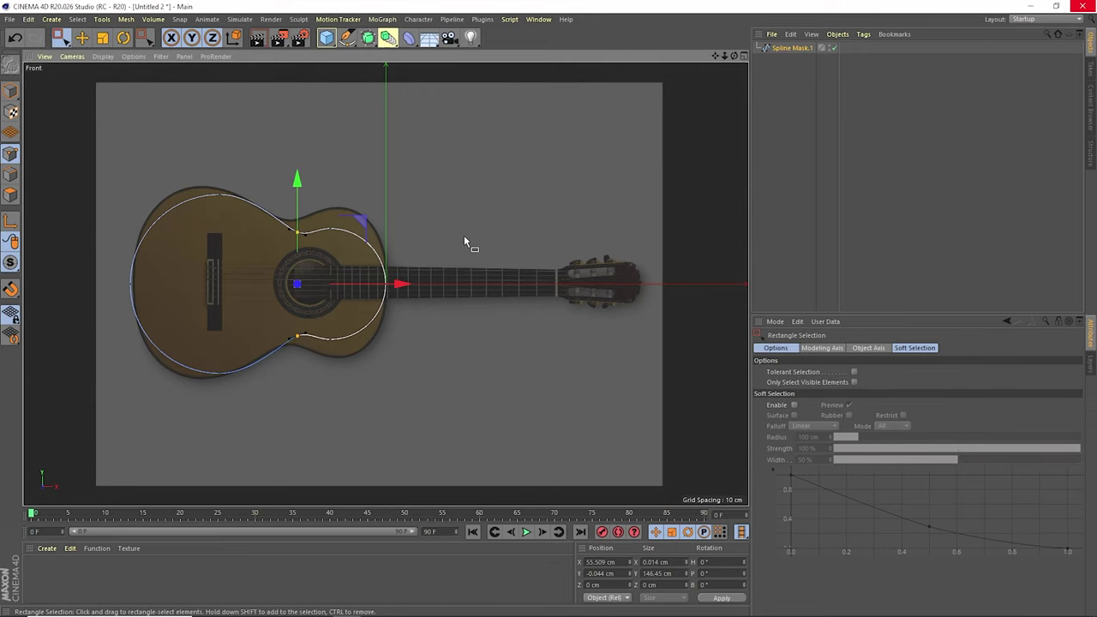
pyautogui.press('F1')
pyautogui.moveTo(734, 56); pyautogui.dragTo(617, 95)
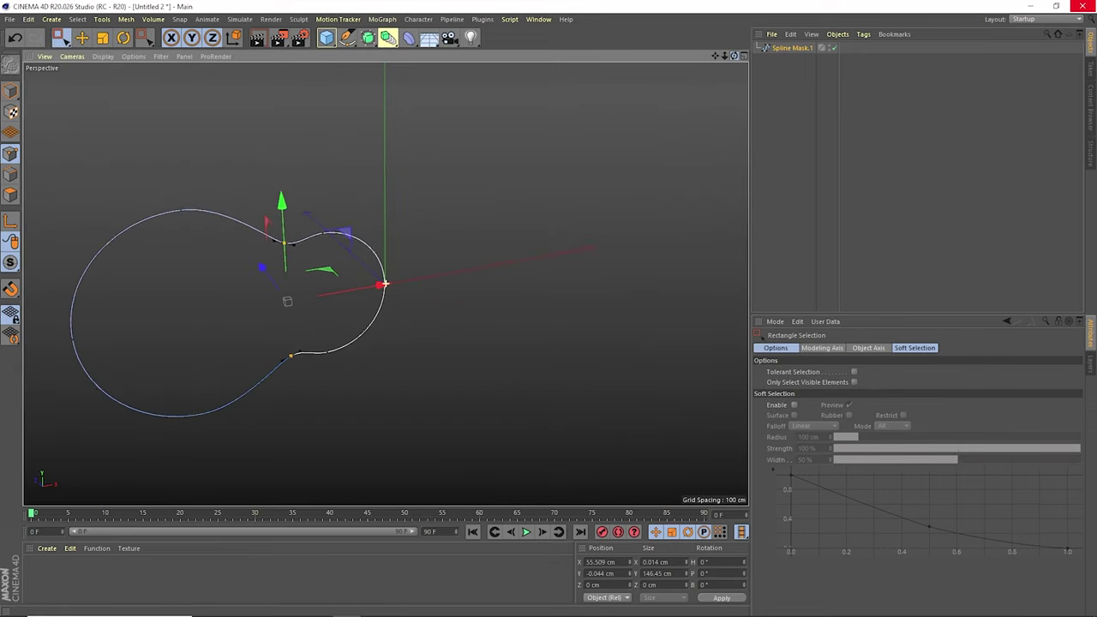
pyautogui.click(10, 91)
# Move the body outline back in Z and Ctrl-drag depth-offset copies of it.
pyautogui.moveTo(220, 271); pyautogui.dragTo(209, 252)
pyautogui.moveTo(580, 180)
pyautogui.keyDown('alt'); pyautogui.mouseDown()
pyautogui.moveTo(385, 283)
pyautogui.moveTo(738, 59)
pyautogui.mouseUp(); pyautogui.keyUp('alt')
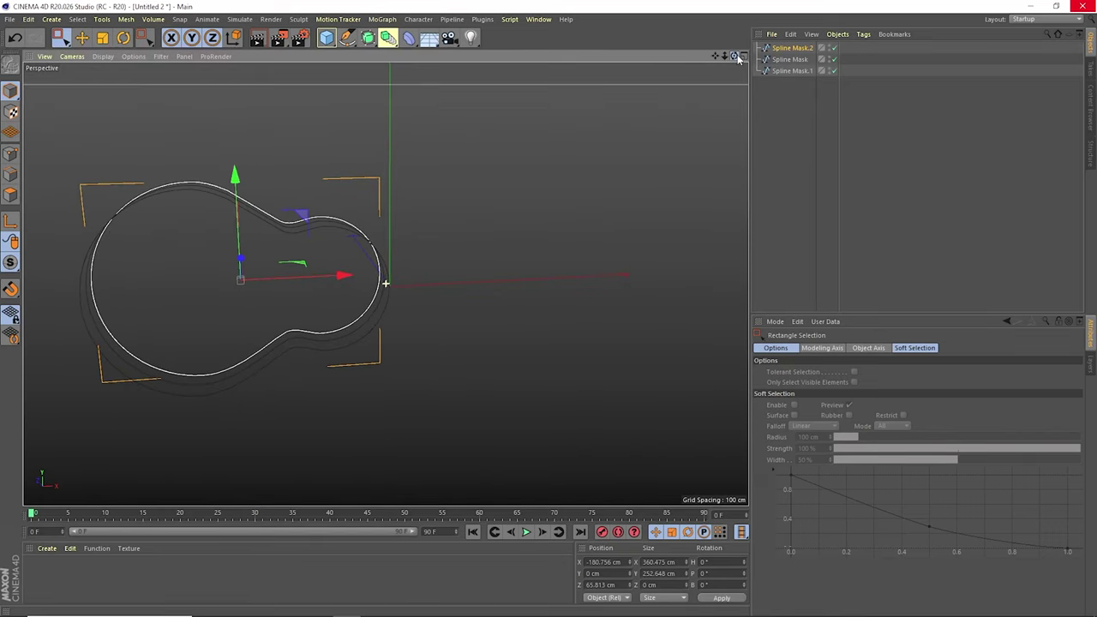
pyautogui.click(368, 38)
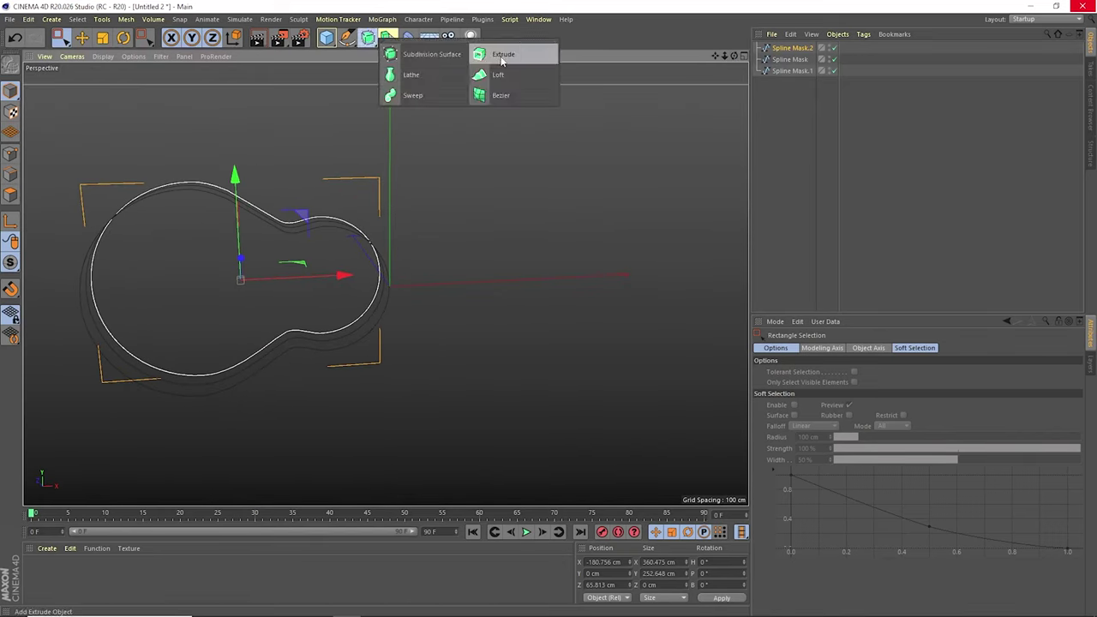
# Extrude Spline Mask.2 into a 20 cm slab with an Engraved Fillet Cap at the end.
pyautogui.keyDown('alt'); pyautogui.click(502, 56); pyautogui.keyUp('alt')
pyautogui.click(737, 64)
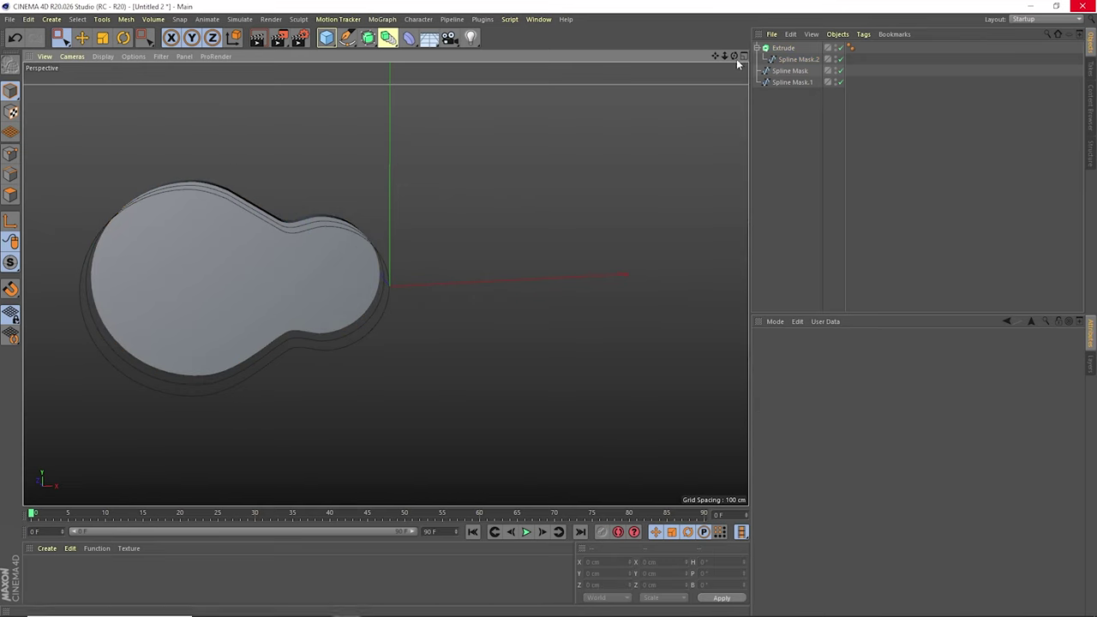
pyautogui.moveTo(737, 63)
pyautogui.keyDown('alt'); pyautogui.mouseDown()
pyautogui.moveTo(580, 297)
pyautogui.moveTo(514, 299)
pyautogui.mouseUp(); pyautogui.keyUp('alt')
pyautogui.click(446, 386)
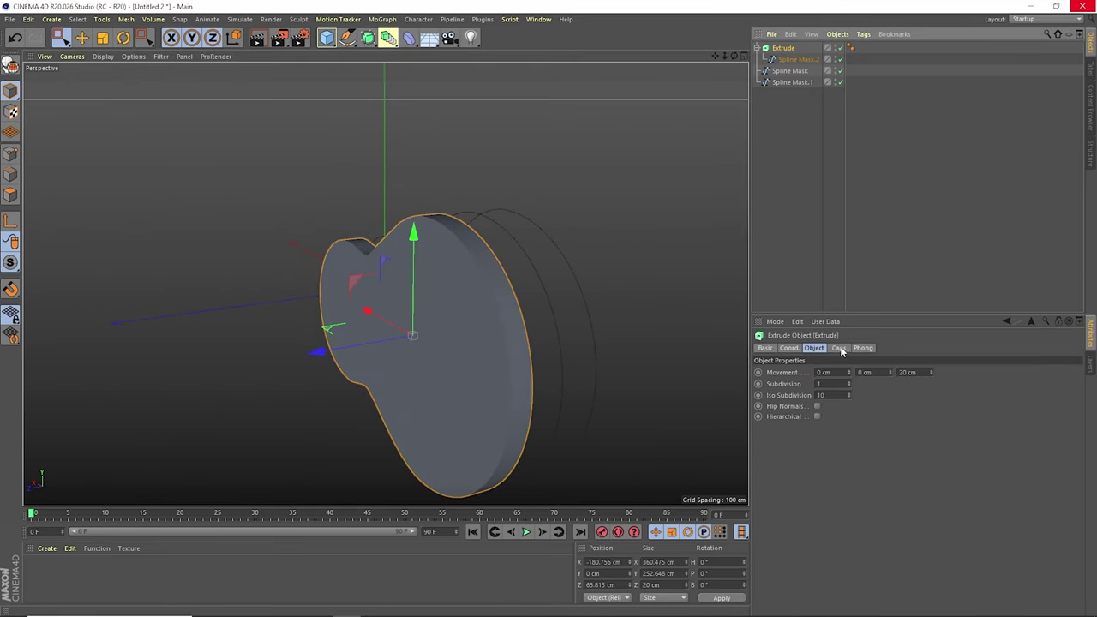
pyautogui.click(838, 348)
pyautogui.click(882, 408)
pyautogui.click(875, 446)
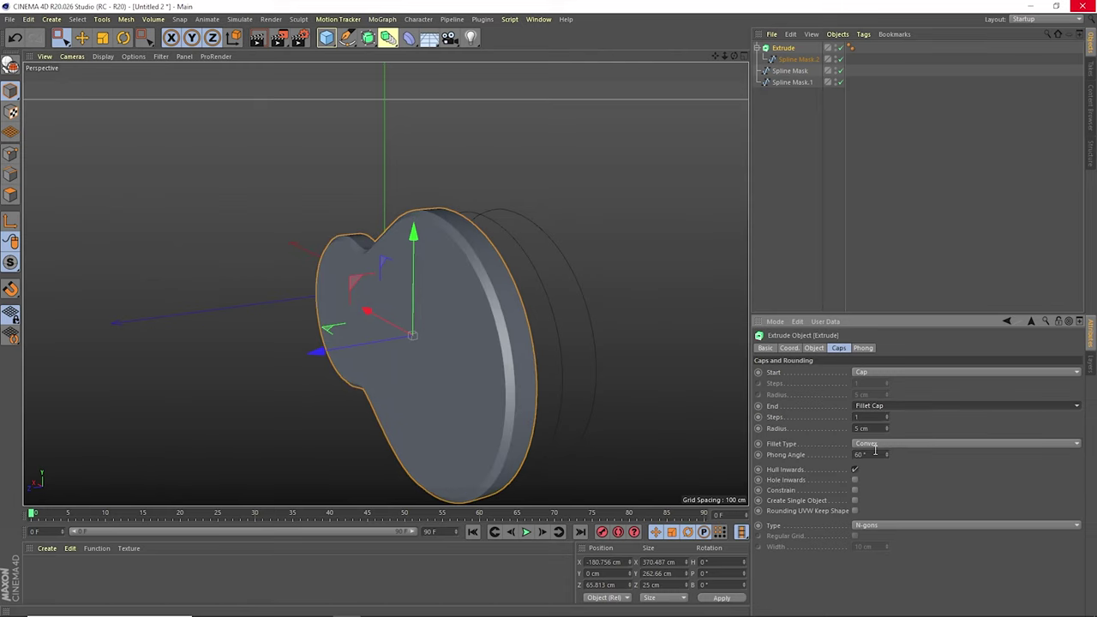
pyautogui.click(874, 447)
pyautogui.click(886, 521)
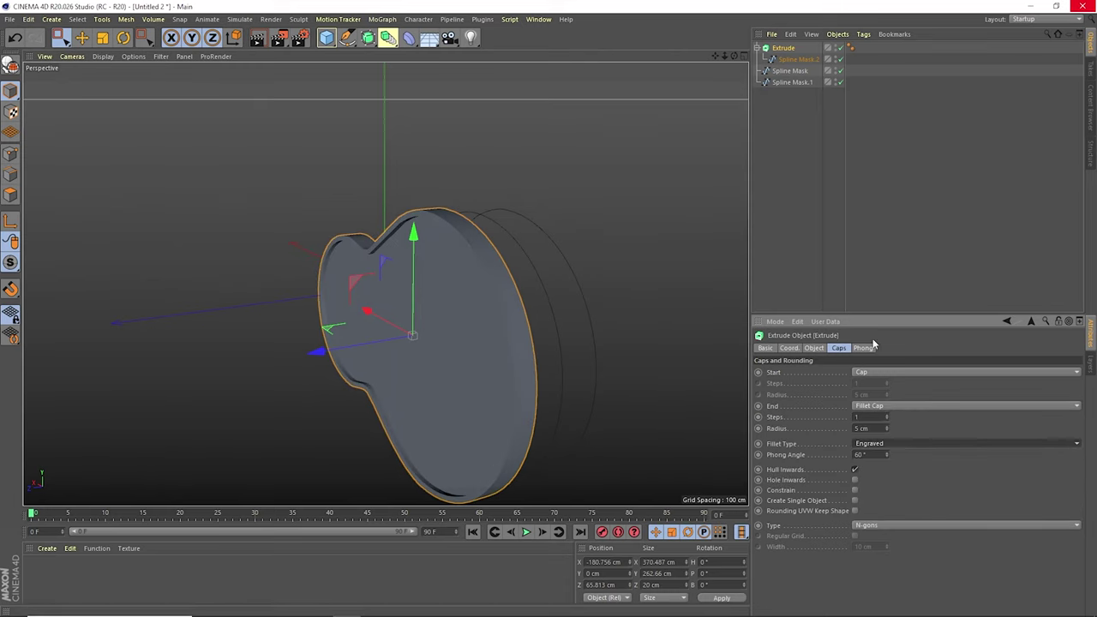
pyautogui.moveTo(734, 55); pyautogui.dragTo(600, 172)
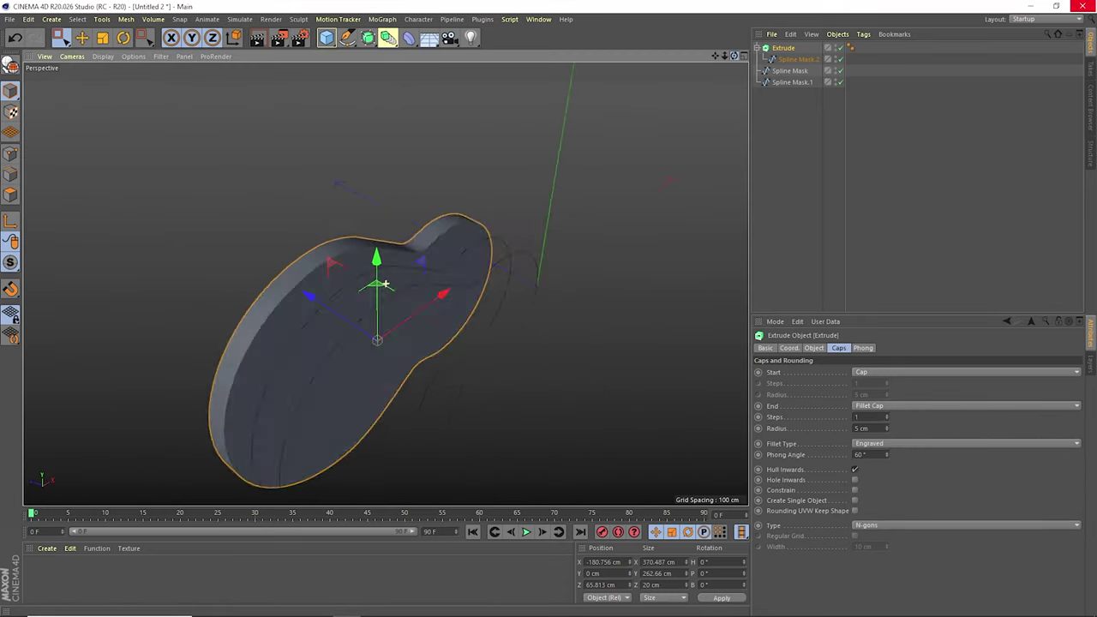
pyautogui.keyDown('alt'); pyautogui.moveTo(386, 283); pyautogui.dragTo(463, 257); pyautogui.keyUp('alt')
# Sweep a Rectangle profile along Spline Mask, sizing the profile to 2 cm by 36 cm.
pyautogui.moveTo(367, 37); pyautogui.dragTo(480, 136)
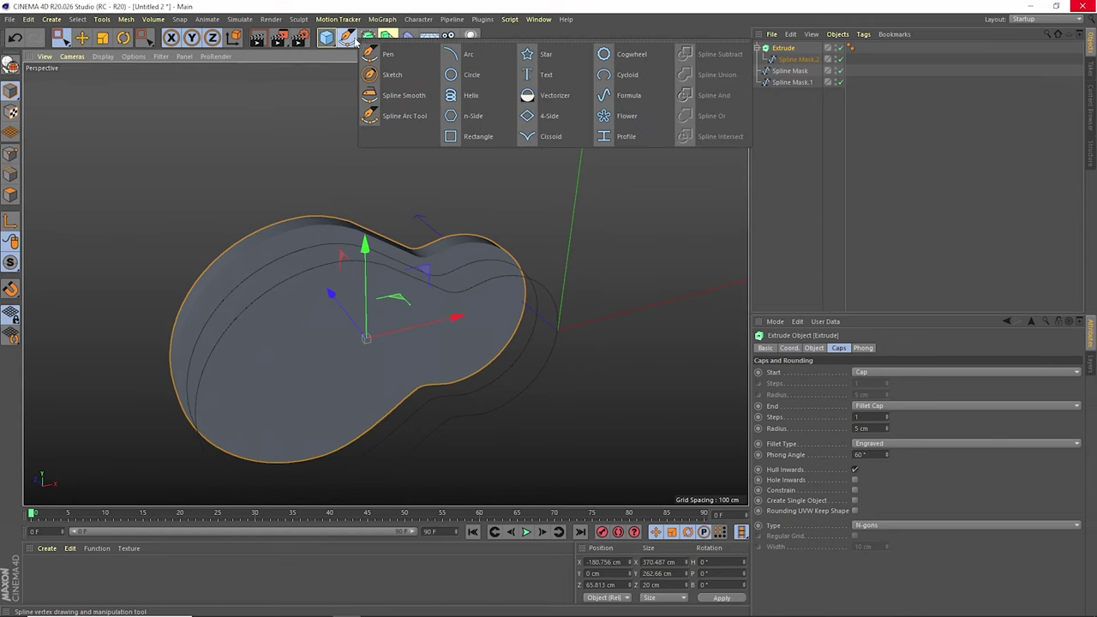
pyautogui.moveTo(861, 384); pyautogui.dragTo(861, 394)
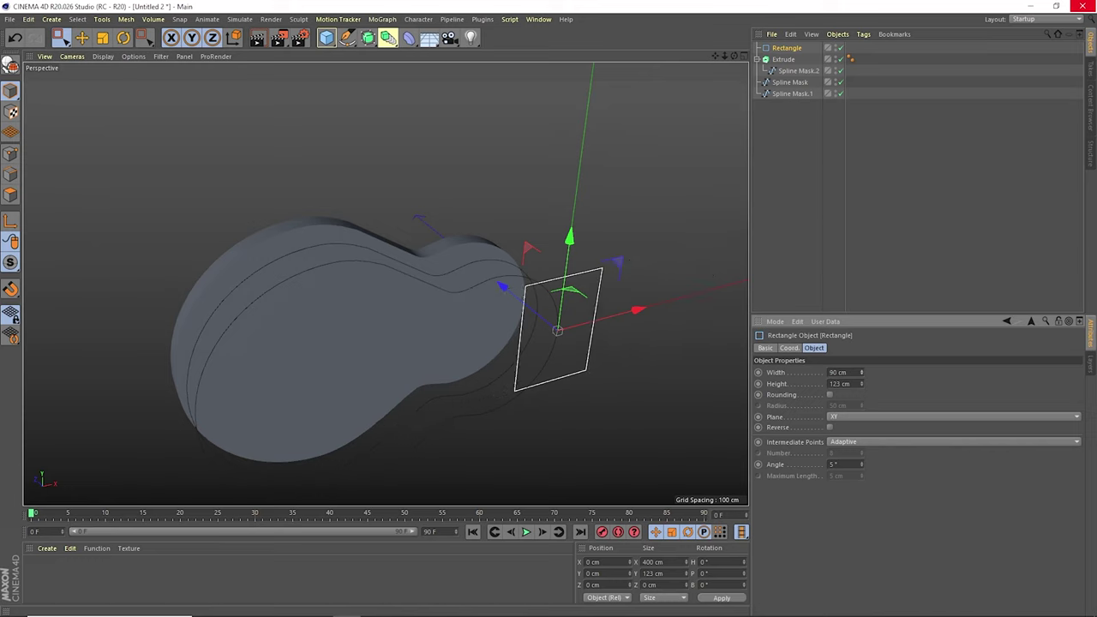
pyautogui.moveTo(368, 38); pyautogui.dragTo(447, 101)
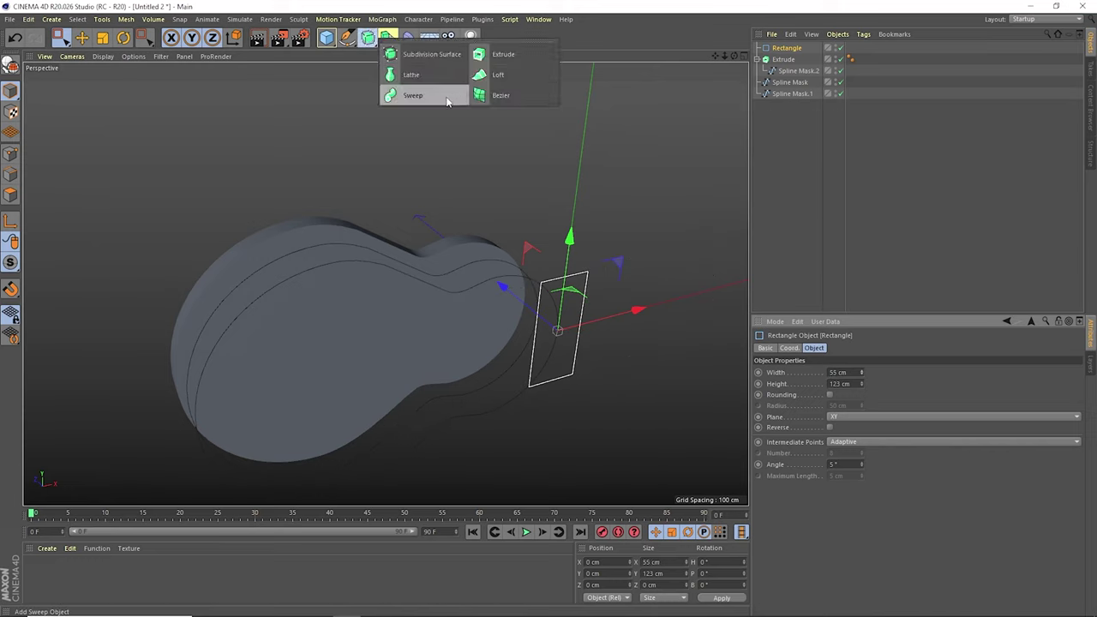
pyautogui.moveTo(789, 94)
pyautogui.mouseDown()
pyautogui.moveTo(786, 52)
pyautogui.moveTo(790, 60)
pyautogui.mouseUp()
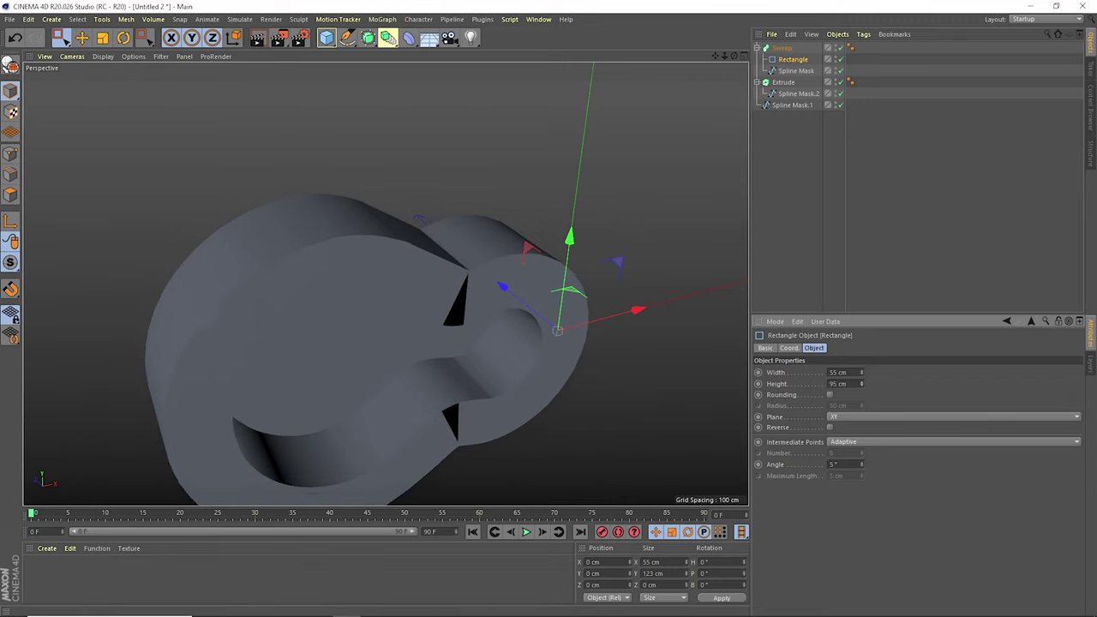
pyautogui.moveTo(860, 383)
pyautogui.mouseDown()
pyautogui.moveTo(860, 396)
pyautogui.moveTo(860, 368)
pyautogui.mouseUp()
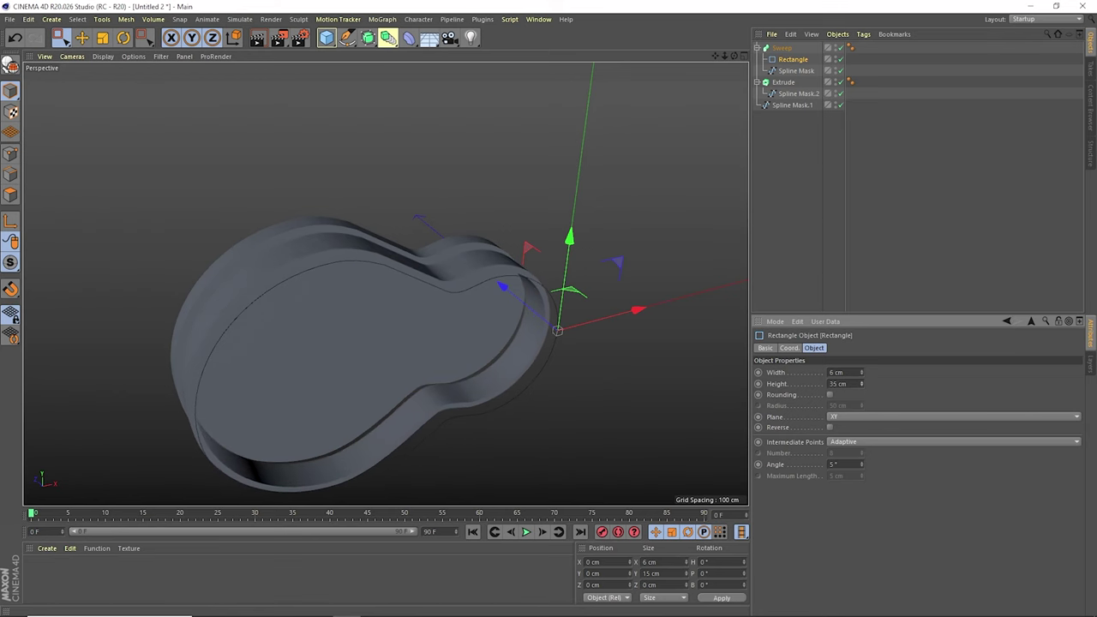
pyautogui.click(781, 48)
pyautogui.moveTo(385, 286)
pyautogui.keyDown('alt'); pyautogui.mouseDown()
pyautogui.moveTo(353, 216)
pyautogui.moveTo(384, 282)
pyautogui.mouseUp(); pyautogui.keyUp('alt')
pyautogui.click(792, 59)
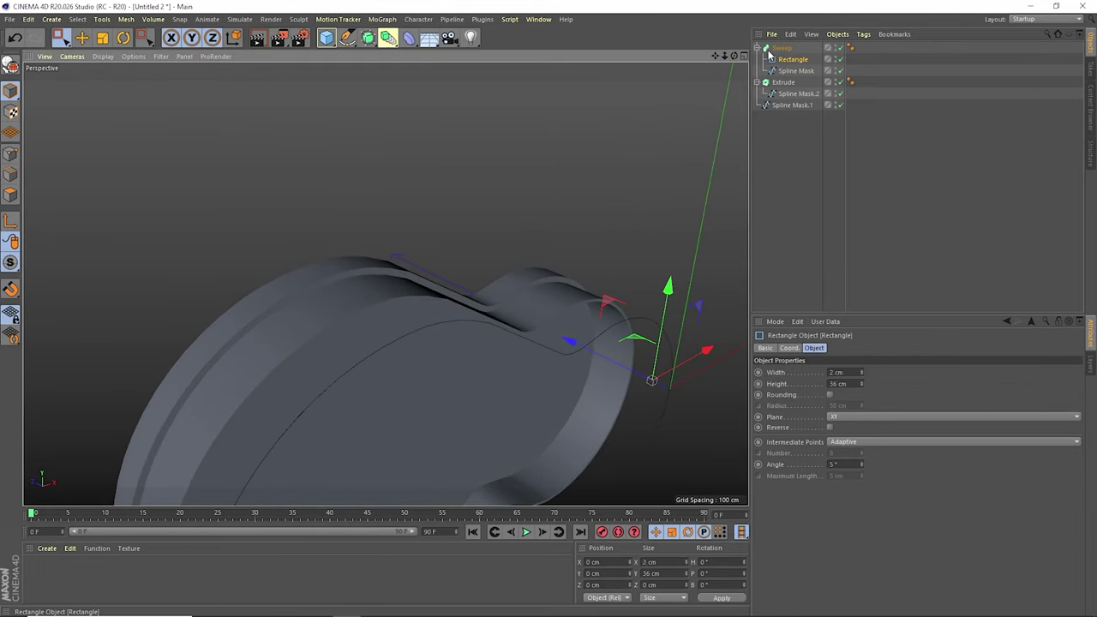
pyautogui.moveTo(519, 322)
pyautogui.keyDown('alt'); pyautogui.mouseDown()
pyautogui.moveTo(385, 284)
pyautogui.moveTo(411, 274)
pyautogui.mouseUp(); pyautogui.keyUp('alt')
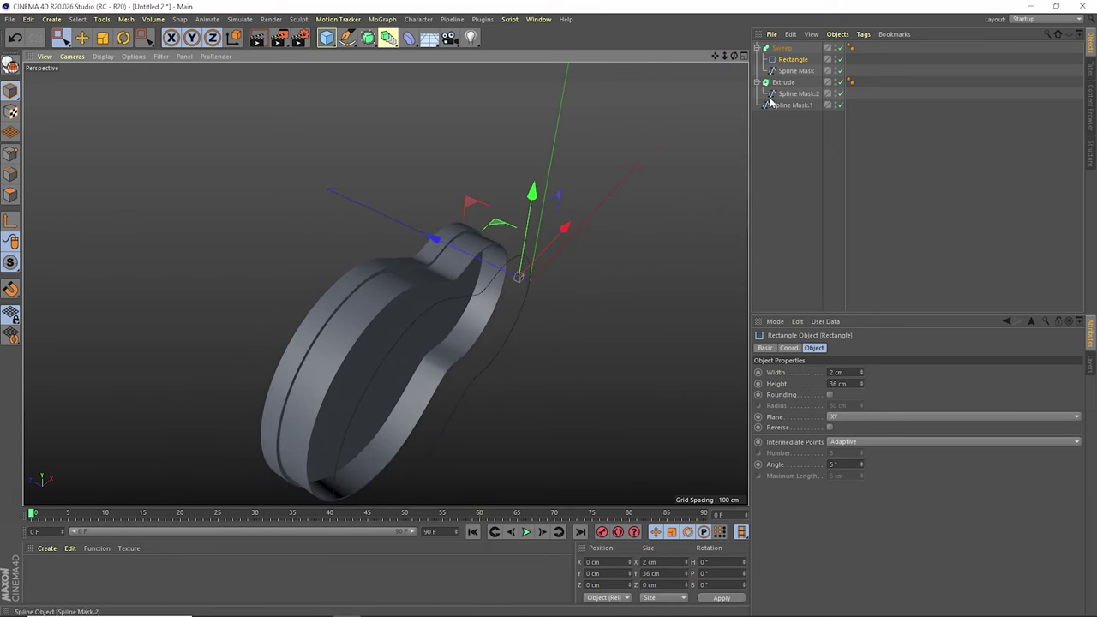
# Extrude Spline Mask.1 as Extrude.1 with an Engraved Fillet start cap, moved forward in Z.
pyautogui.click(792, 105)
pyautogui.click(368, 37)
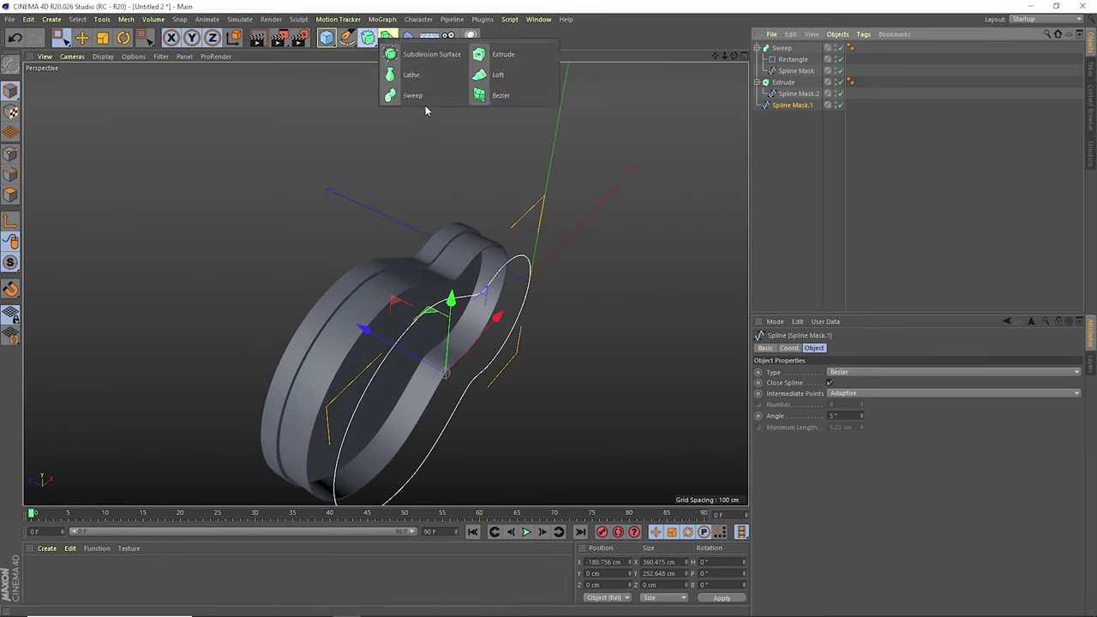
pyautogui.click(504, 55)
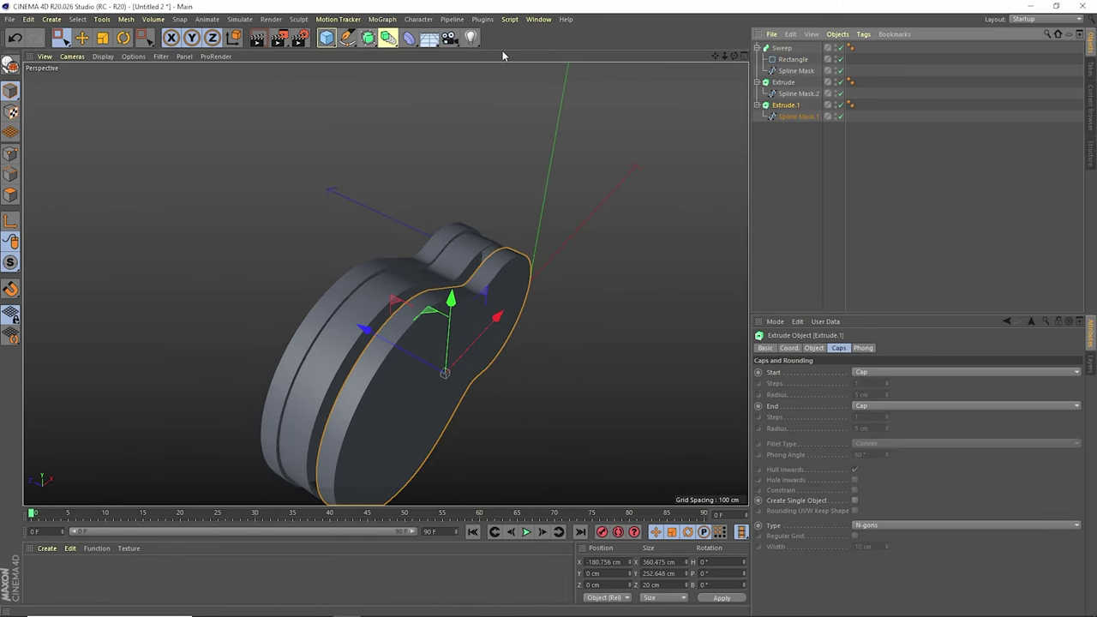
pyautogui.click(875, 372)
pyautogui.click(874, 383)
pyautogui.click(900, 443)
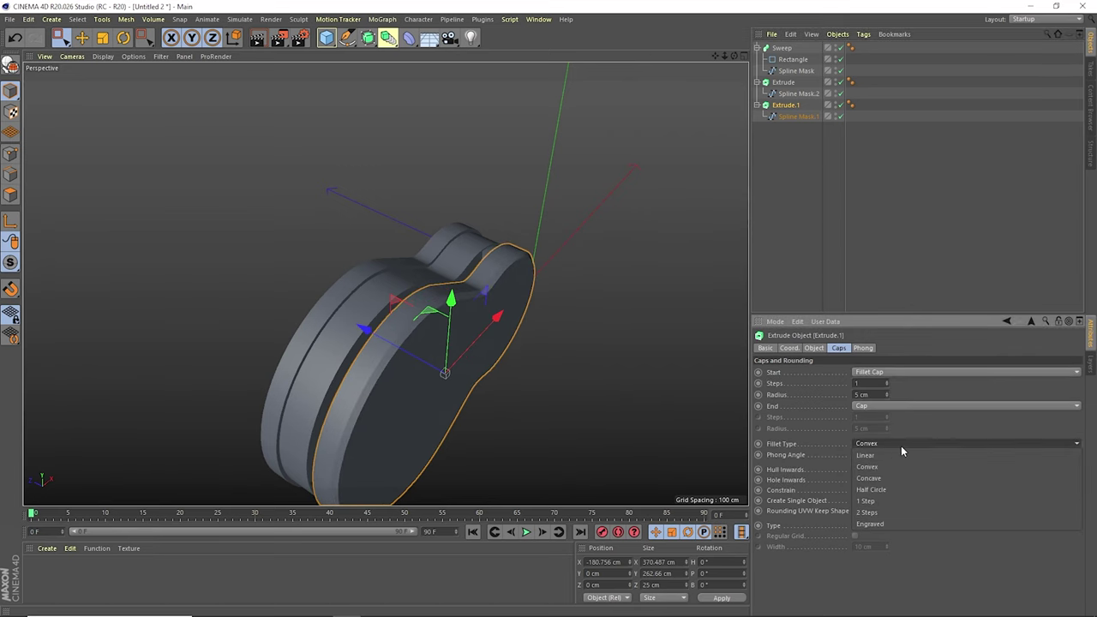
pyautogui.click(904, 523)
pyautogui.moveTo(733, 54); pyautogui.dragTo(386, 283)
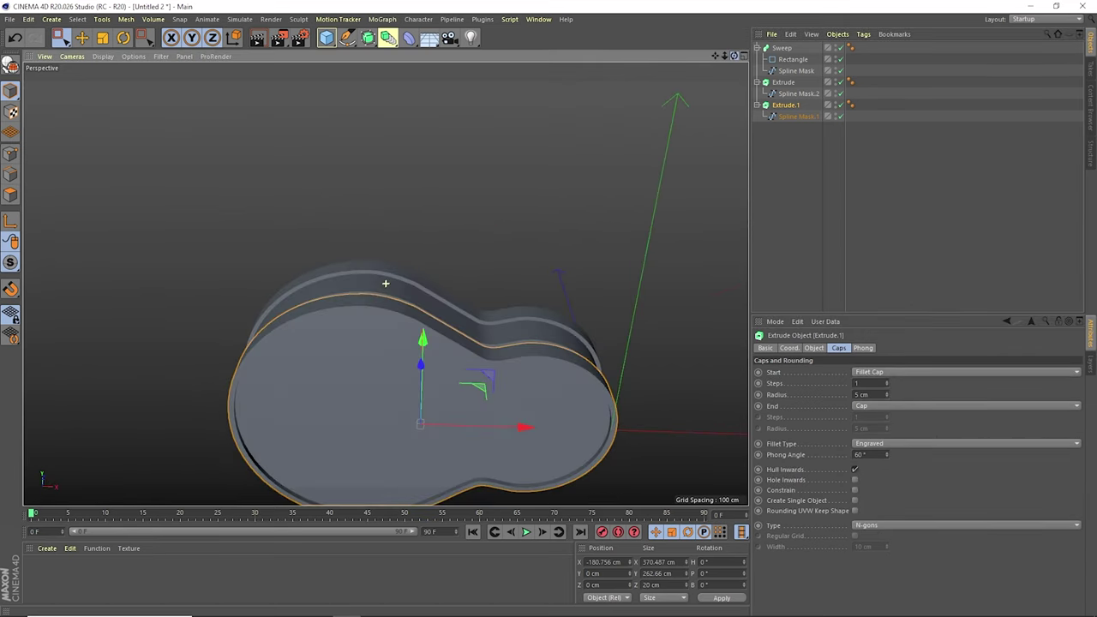
pyautogui.moveTo(716, 58)
pyautogui.mouseDown()
pyautogui.moveTo(329, 300)
pyautogui.moveTo(336, 310)
pyautogui.mouseUp()
pyautogui.moveTo(734, 55); pyautogui.dragTo(662, 64)
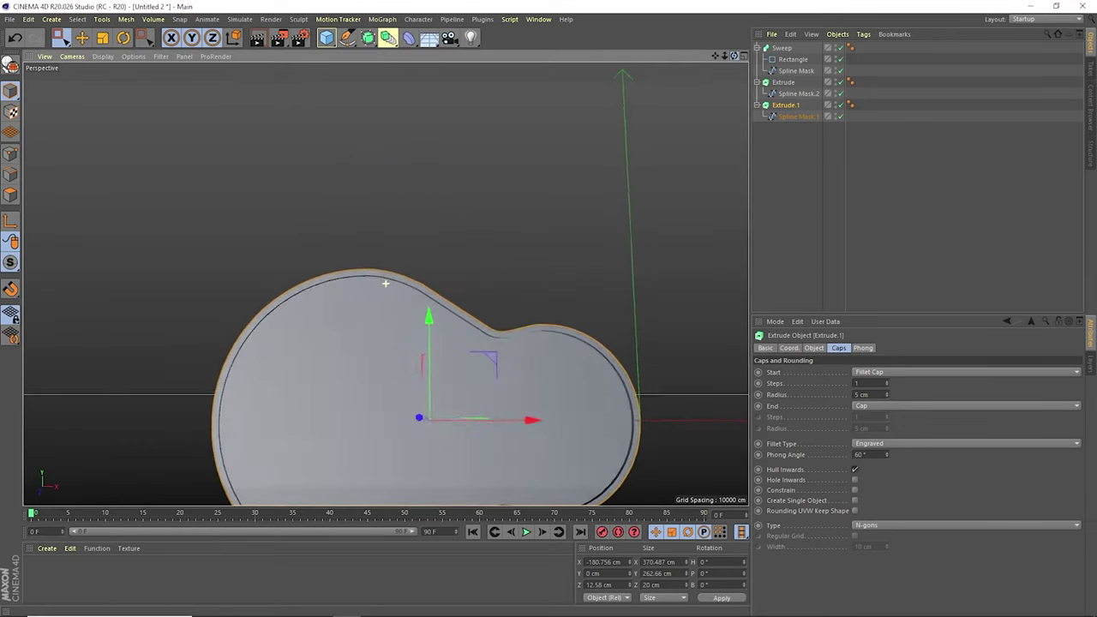
# Add a 30 cm radius circle at the soundhole position inside Extrude.1.
pyautogui.press('F4')
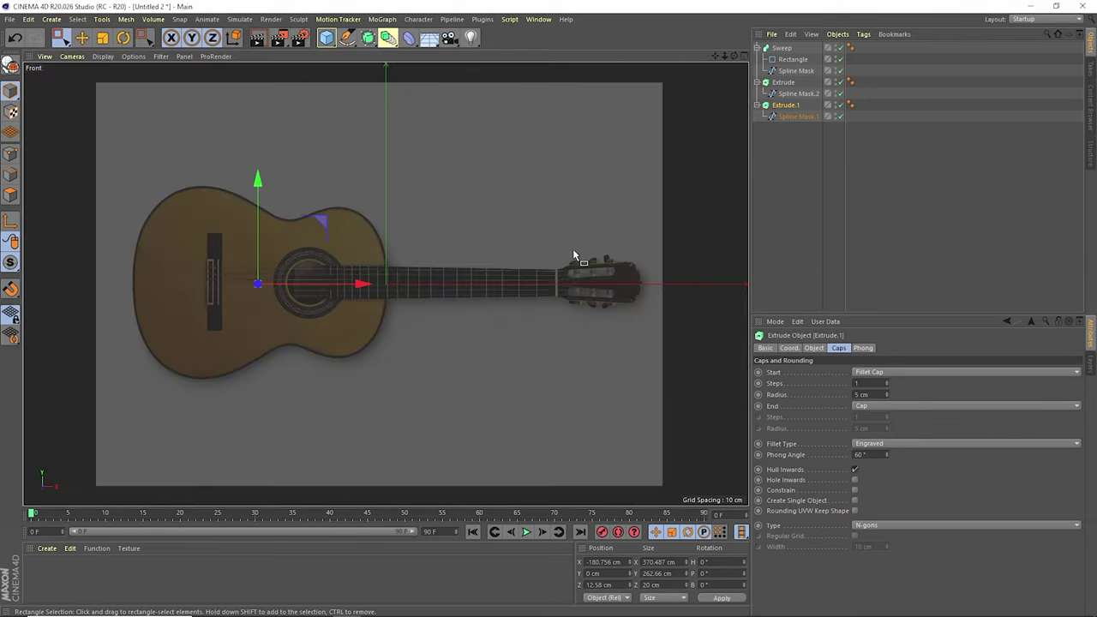
pyautogui.scroll(2, 257, 283)
pyautogui.scroll(1, 258, 283)
pyautogui.click(348, 38)
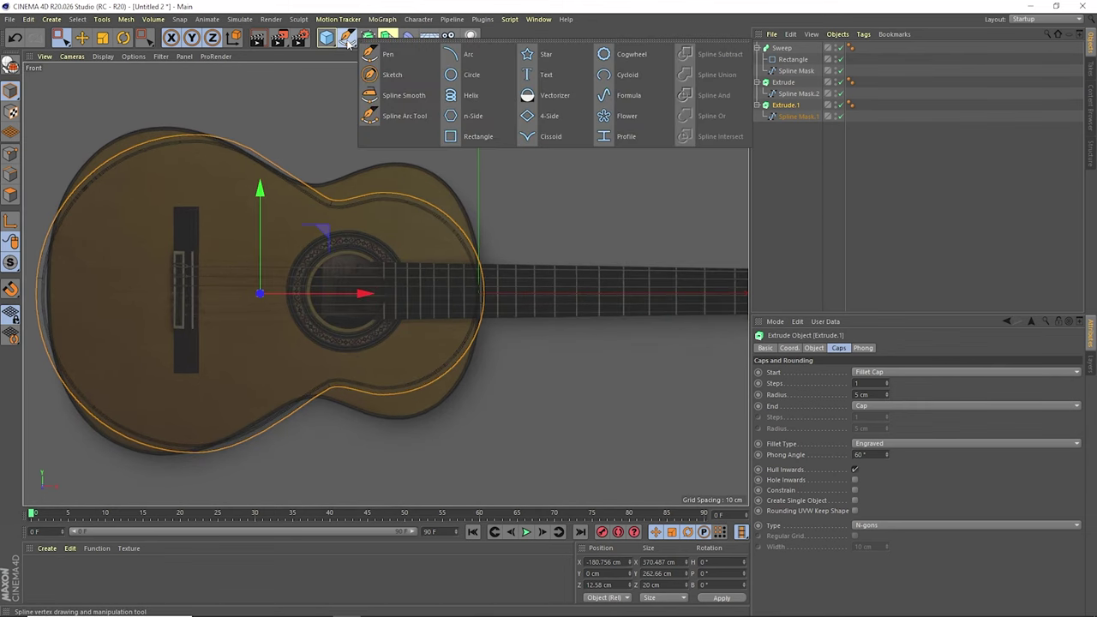
pyautogui.click(472, 74)
pyautogui.click(825, 394)
pyautogui.write('30')
pyautogui.press('Return')
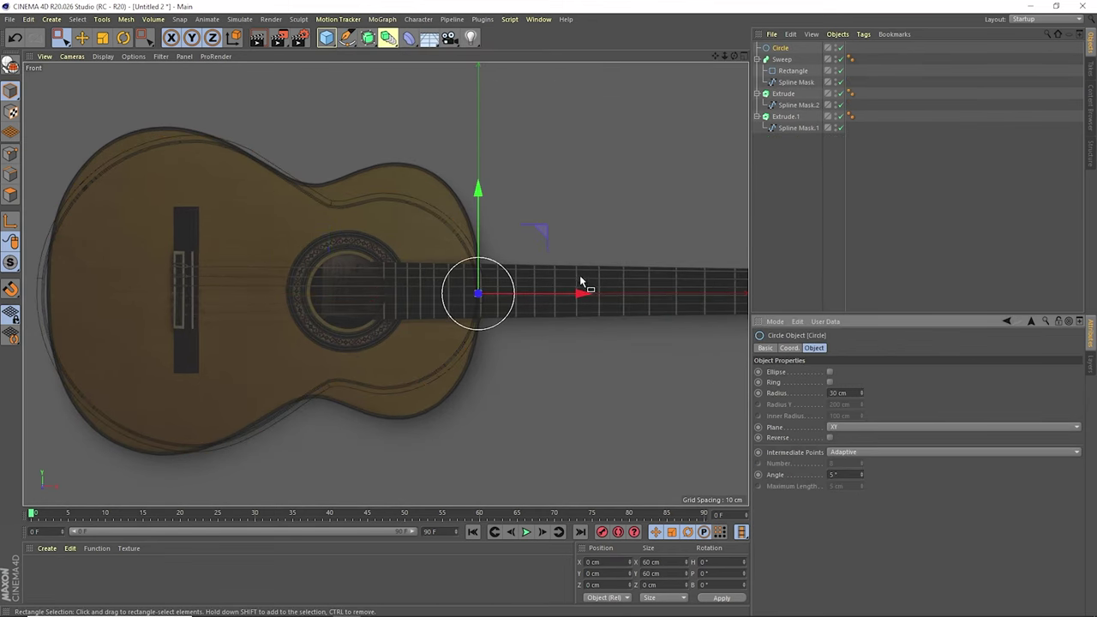
pyautogui.moveTo(583, 294); pyautogui.dragTo(452, 294)
pyautogui.moveTo(778, 53)
pyautogui.mouseDown()
pyautogui.moveTo(792, 137)
pyautogui.moveTo(785, 127)
pyautogui.mouseUp()
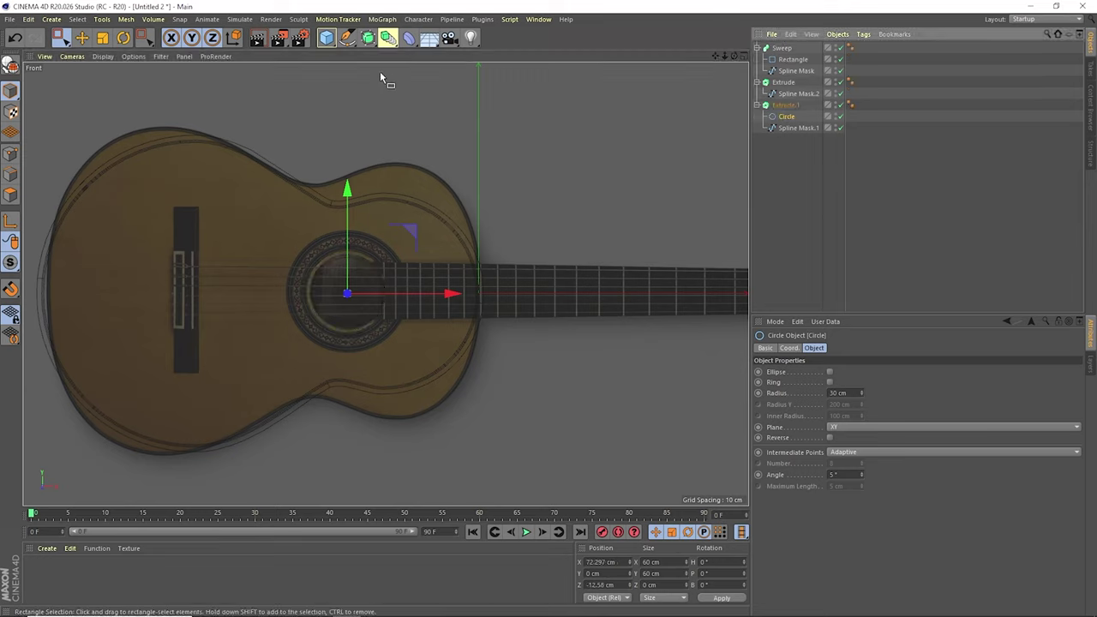
# Add a Spline Mask under Extrude.1 holding the circle and Spline Mask.1.
pyautogui.moveTo(387, 37); pyautogui.dragTo(444, 76)
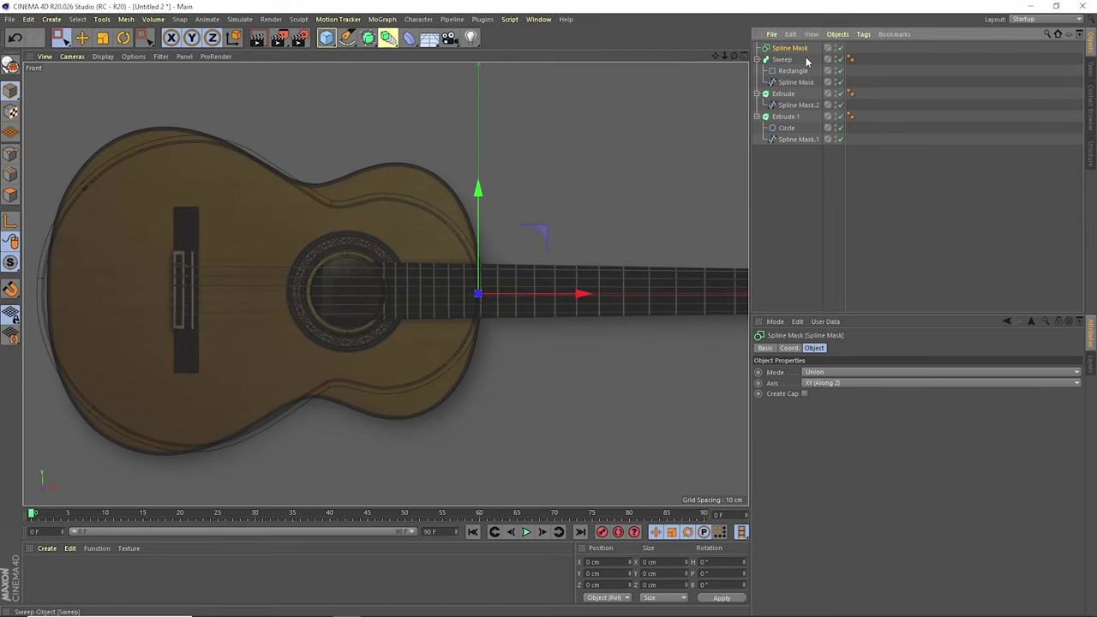
pyautogui.moveTo(781, 122); pyautogui.dragTo(797, 118)
pyautogui.click(792, 139)
pyautogui.keyDown('ctrl'); pyautogui.click(787, 127); pyautogui.keyUp('ctrl')
pyautogui.press('F1')
# Set the Spline Mask mode to B subtract A to cut the soundhole.
pyautogui.click(794, 118)
pyautogui.click(835, 372)
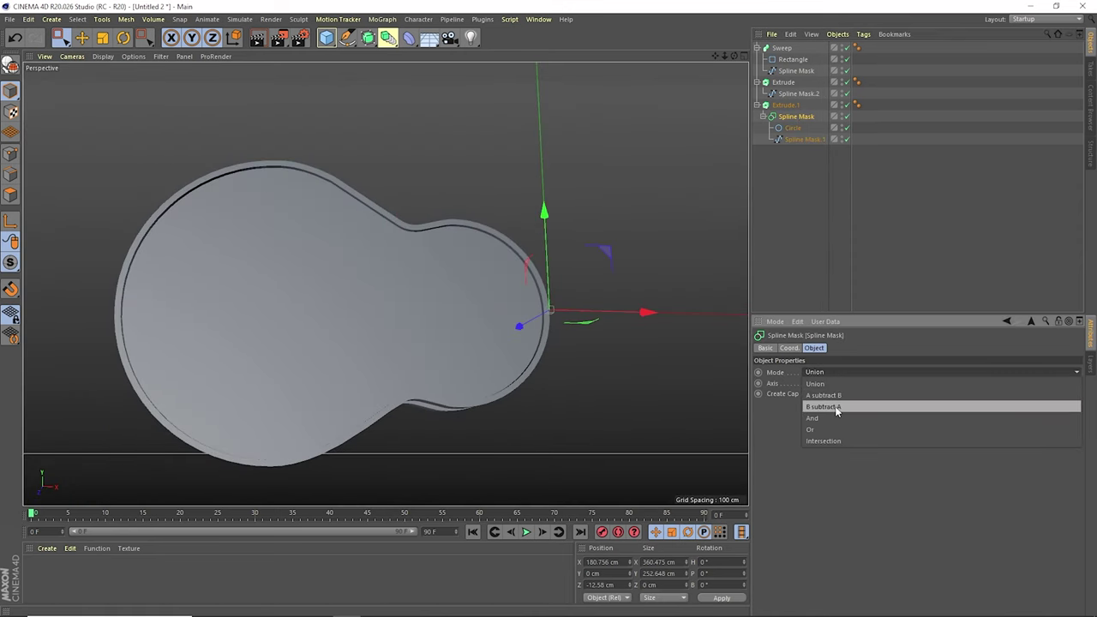
pyautogui.click(835, 408)
pyautogui.click(832, 383)
pyautogui.click(840, 372)
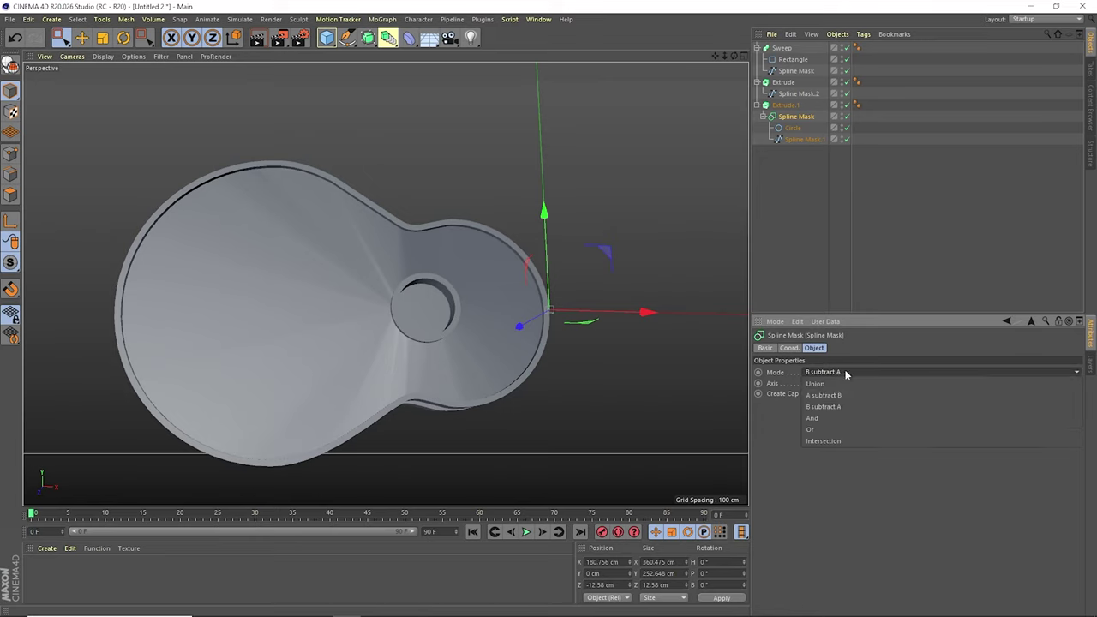
pyautogui.click(839, 401)
pyautogui.click(835, 372)
pyautogui.click(836, 409)
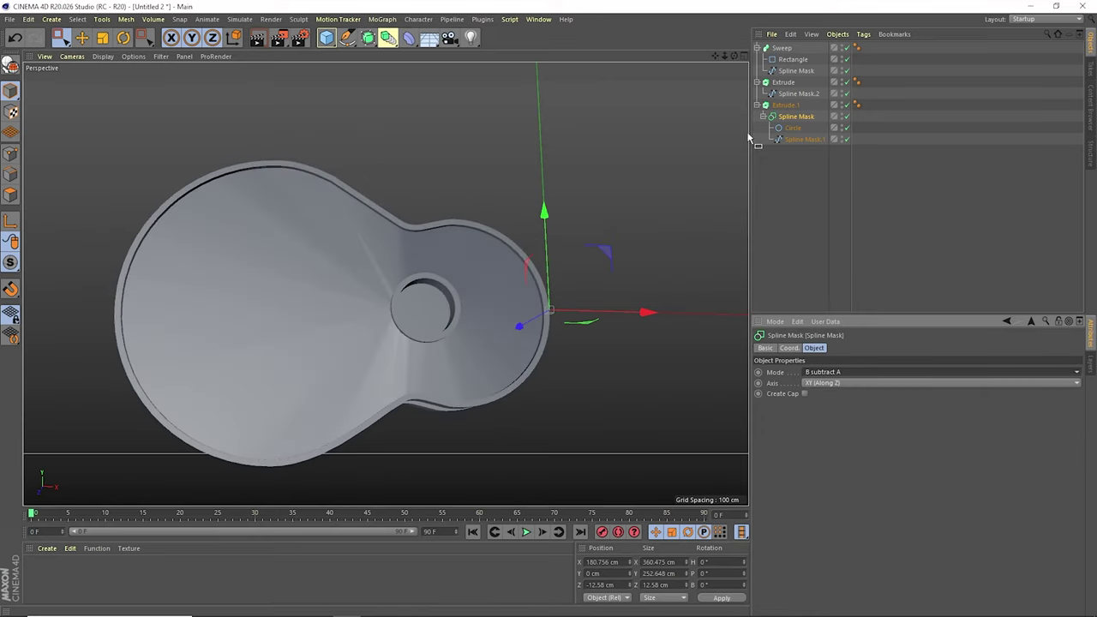
# Adjust the inner outline's Z position and inspect the soundhole from above.
pyautogui.keyDown('alt'); pyautogui.moveTo(386, 281); pyautogui.dragTo(385, 283); pyautogui.keyUp('alt')
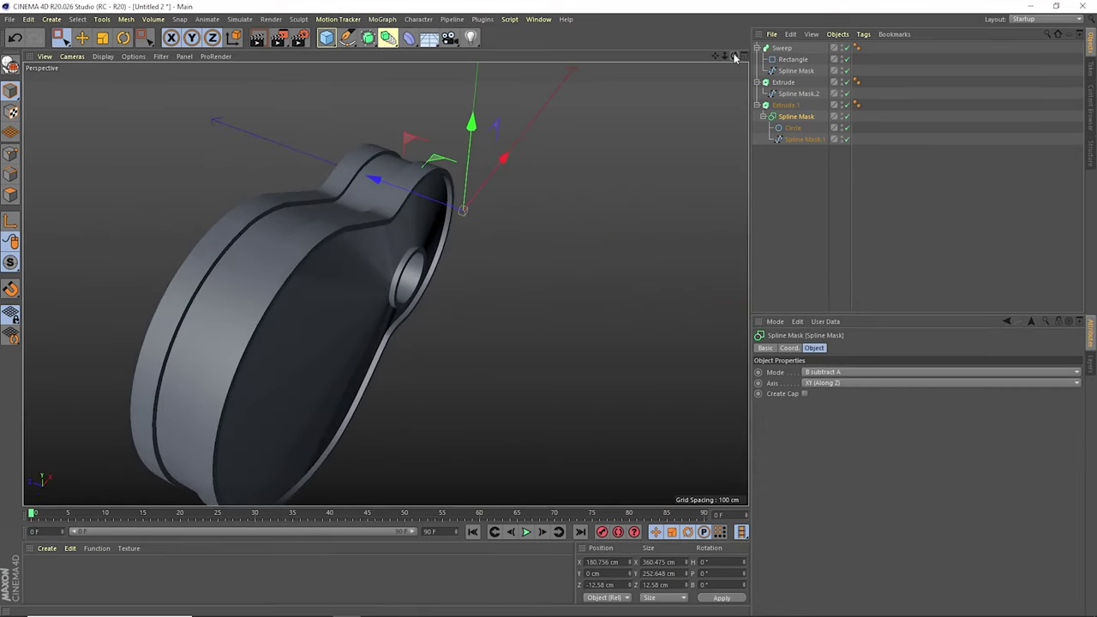
pyautogui.click(797, 139)
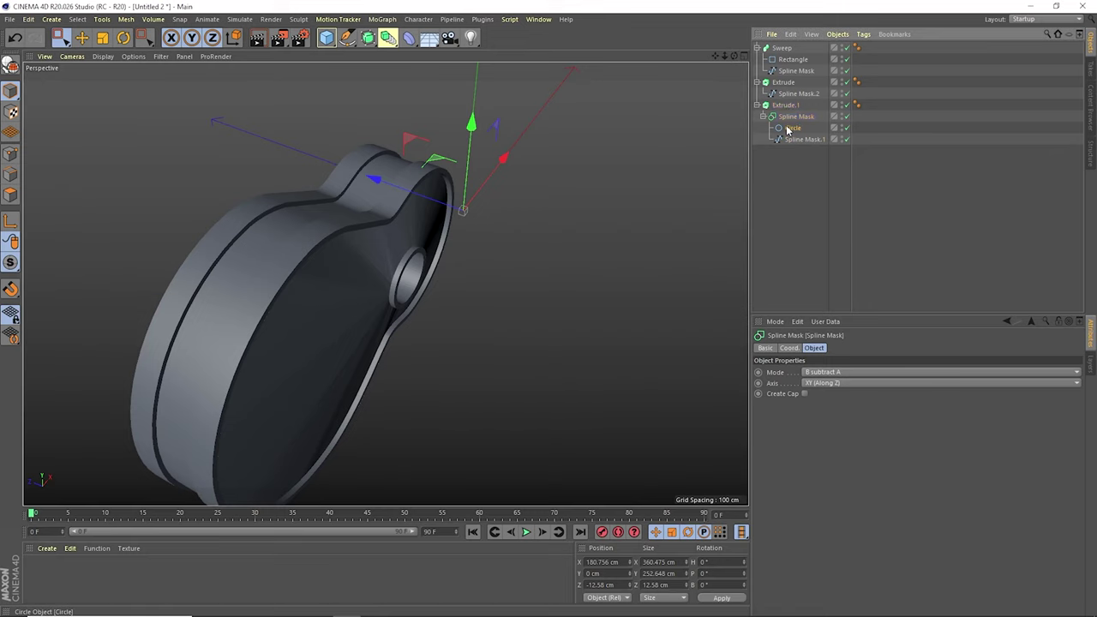
pyautogui.click(585, 585)
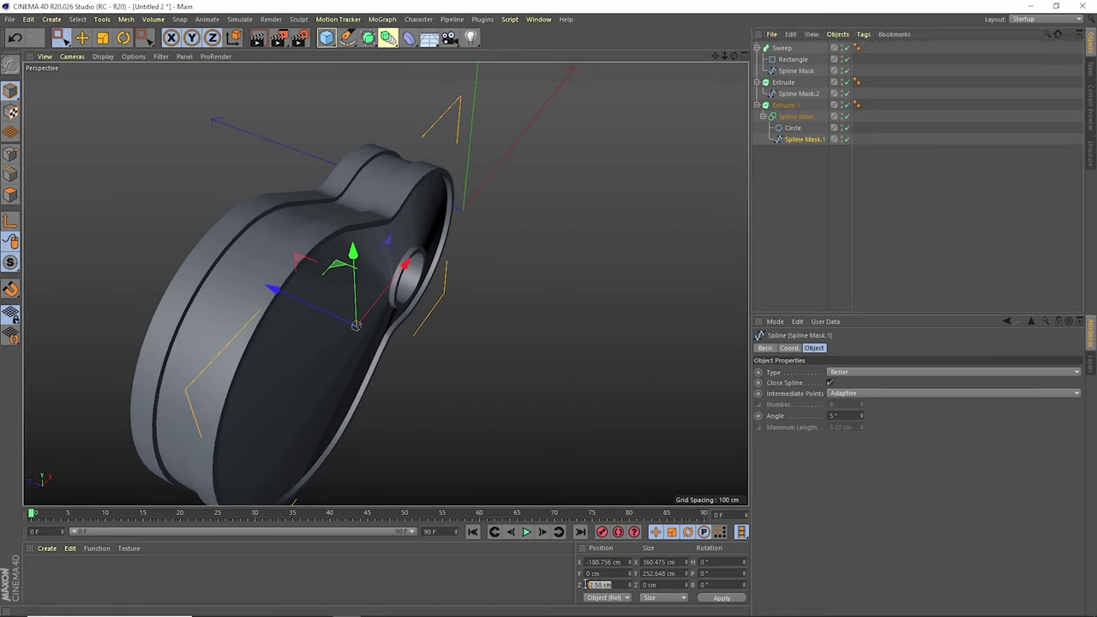
pyautogui.click(793, 128)
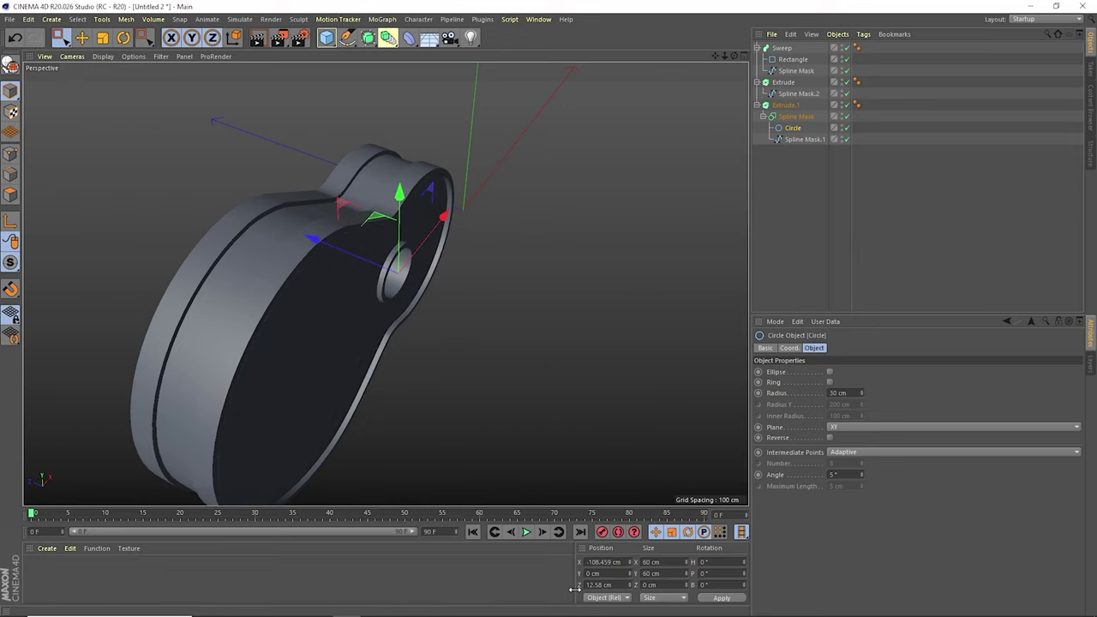
pyautogui.keyDown('alt'); pyautogui.moveTo(696, 83); pyautogui.dragTo(622, 255); pyautogui.keyUp('alt')
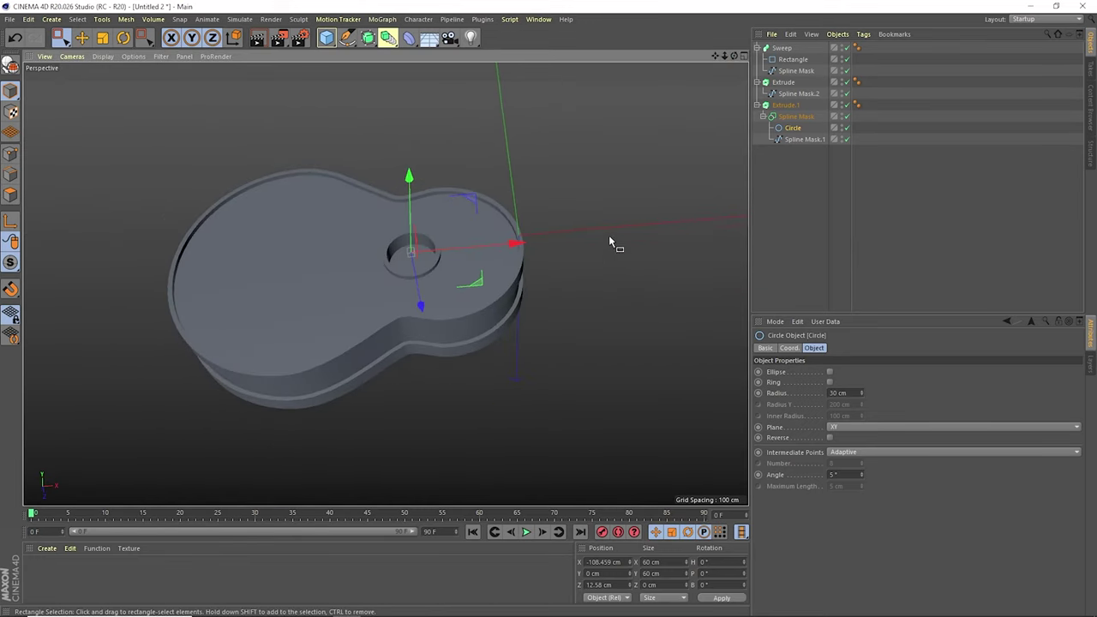
pyautogui.click(327, 38)
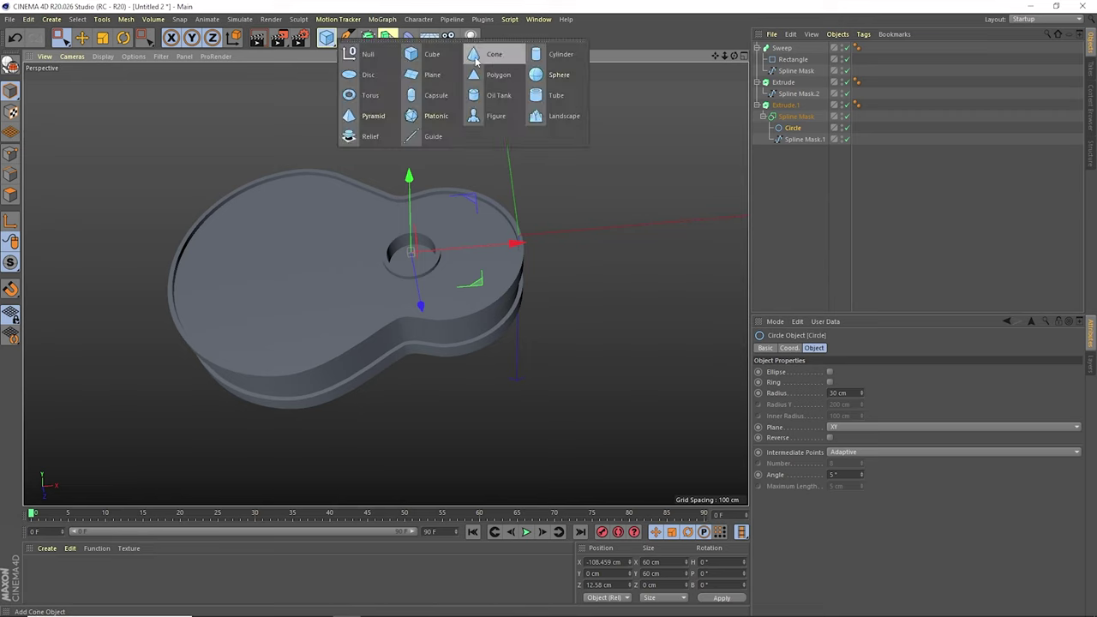
# Add a cube and resize it into a small thin block over the guitar body.
pyautogui.click(439, 55)
pyautogui.moveTo(638, 230); pyautogui.dragTo(534, 233)
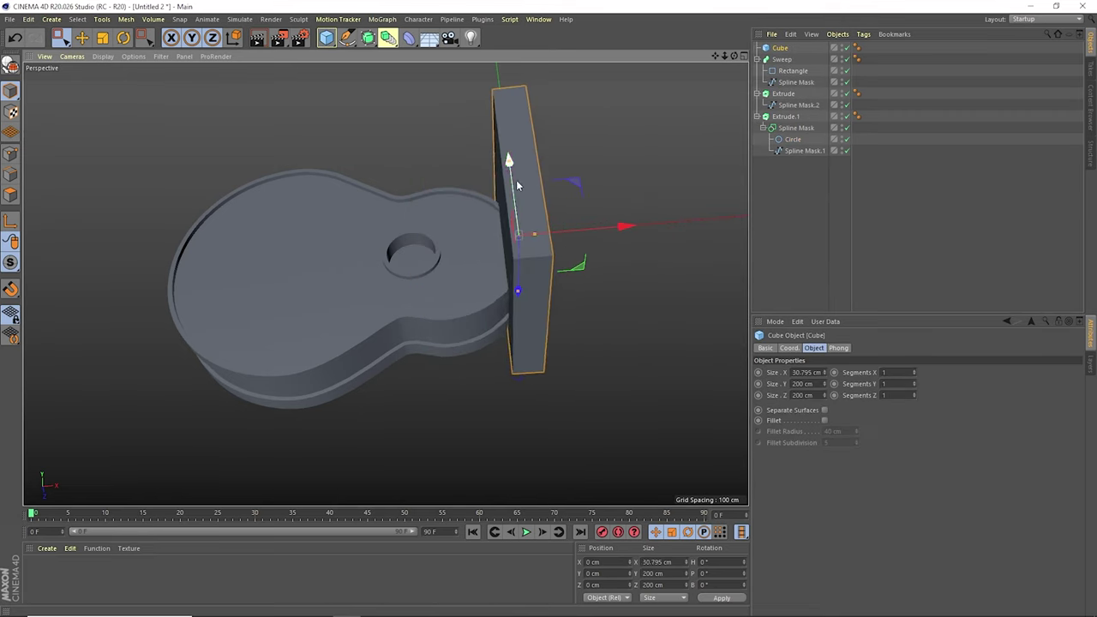
pyautogui.moveTo(734, 57); pyautogui.dragTo(626, 137)
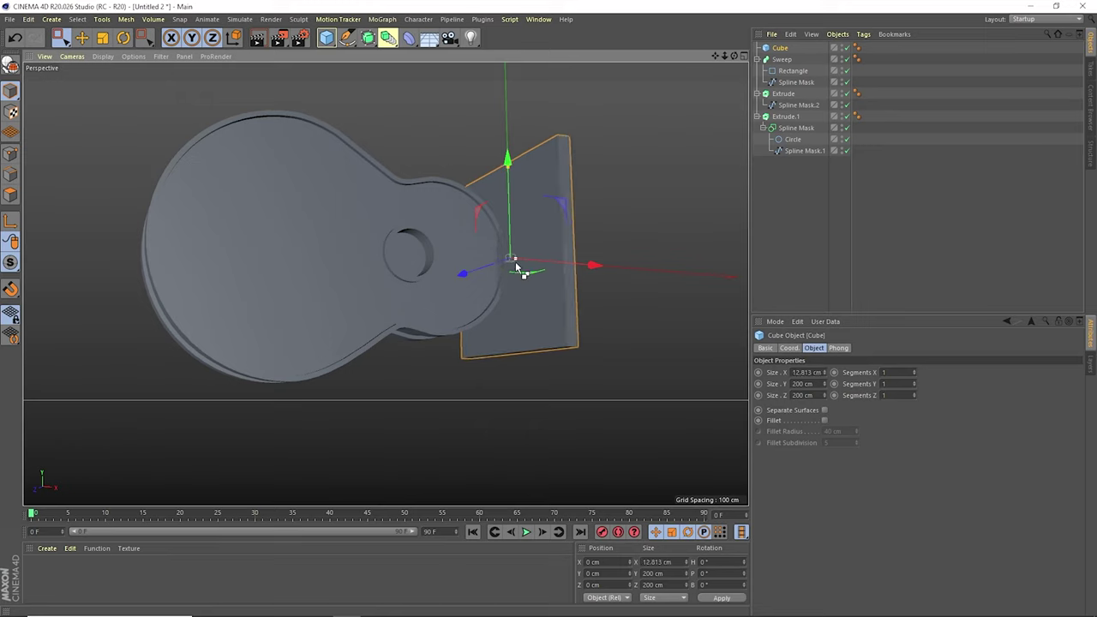
pyautogui.moveTo(509, 170); pyautogui.dragTo(509, 227)
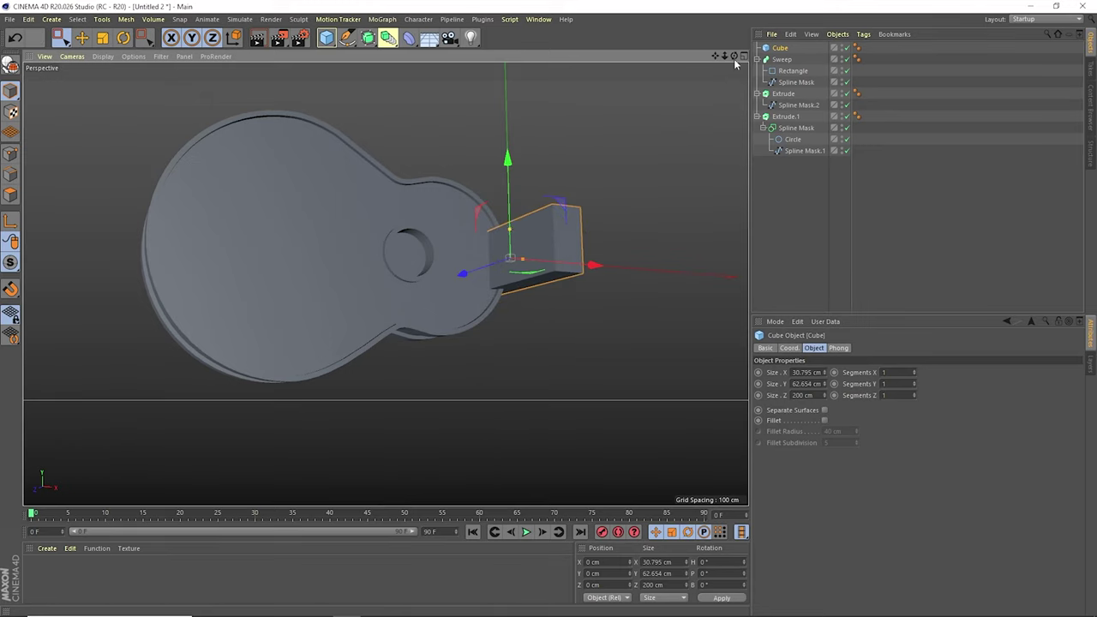
pyautogui.moveTo(734, 56); pyautogui.dragTo(720, 79)
pyautogui.moveTo(521, 214); pyautogui.dragTo(486, 215)
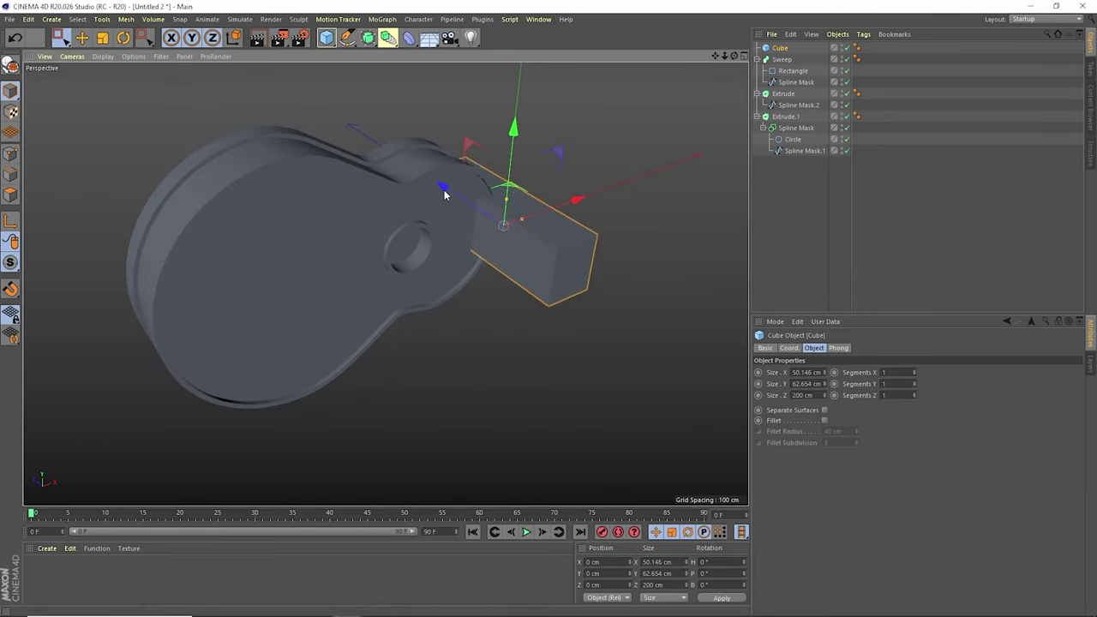
pyautogui.moveTo(580, 202); pyautogui.dragTo(378, 253)
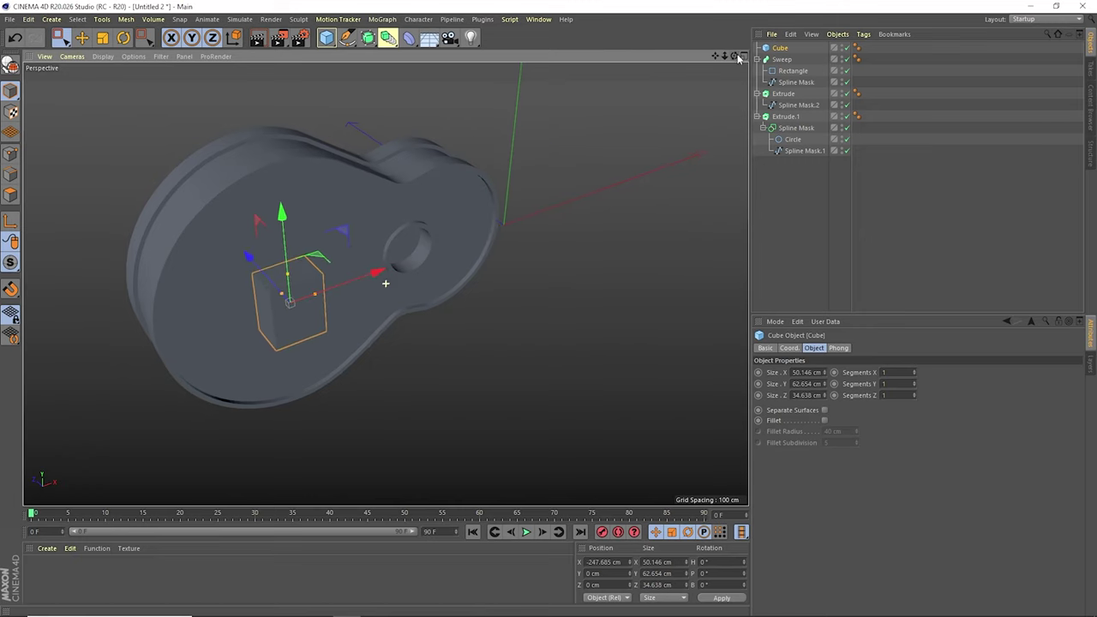
pyautogui.moveTo(738, 58); pyautogui.dragTo(703, 62)
pyautogui.moveTo(329, 345); pyautogui.dragTo(350, 341)
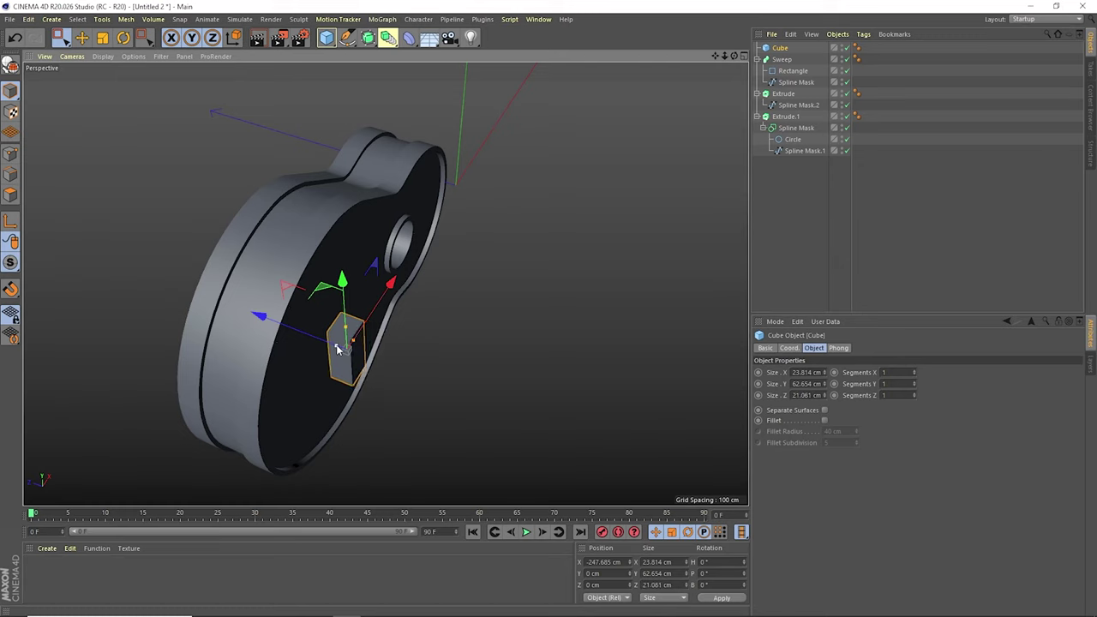
# Lift the block onto the top face, enable a 2 cm fillet, and align it with the reference bridge.
pyautogui.moveTo(268, 329); pyautogui.dragTo(250, 316)
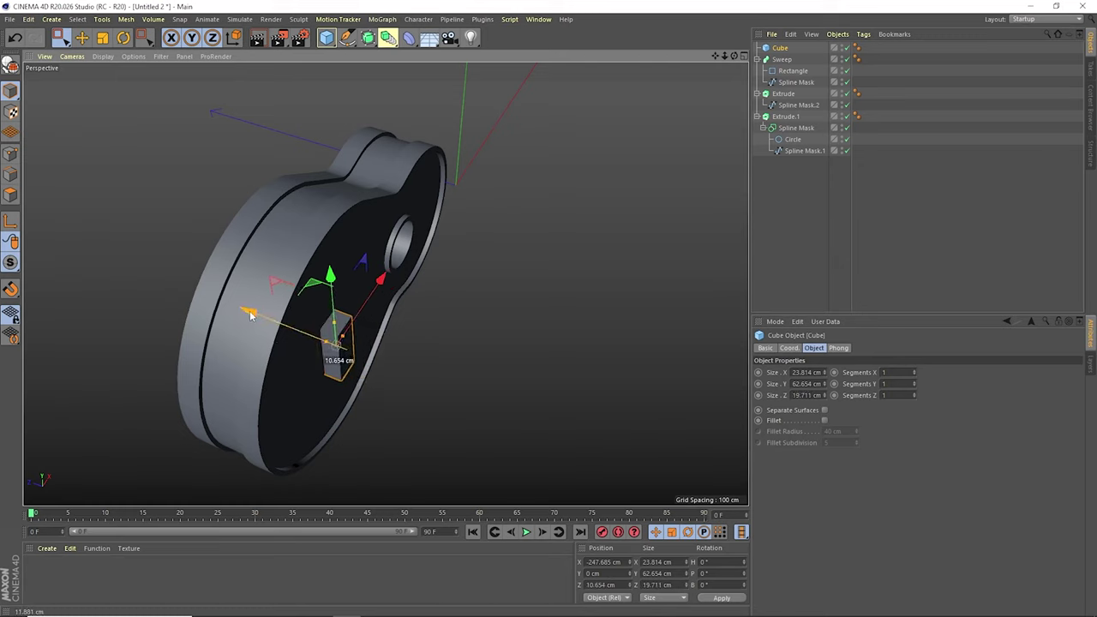
pyautogui.click(824, 421)
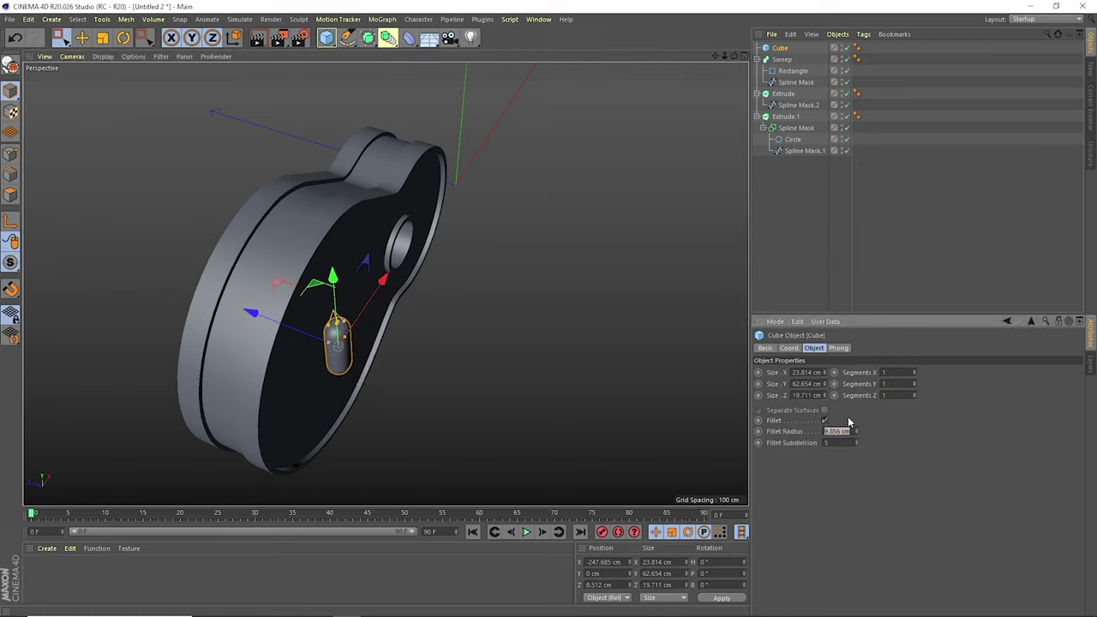
pyautogui.write('2')
pyautogui.press('F4')
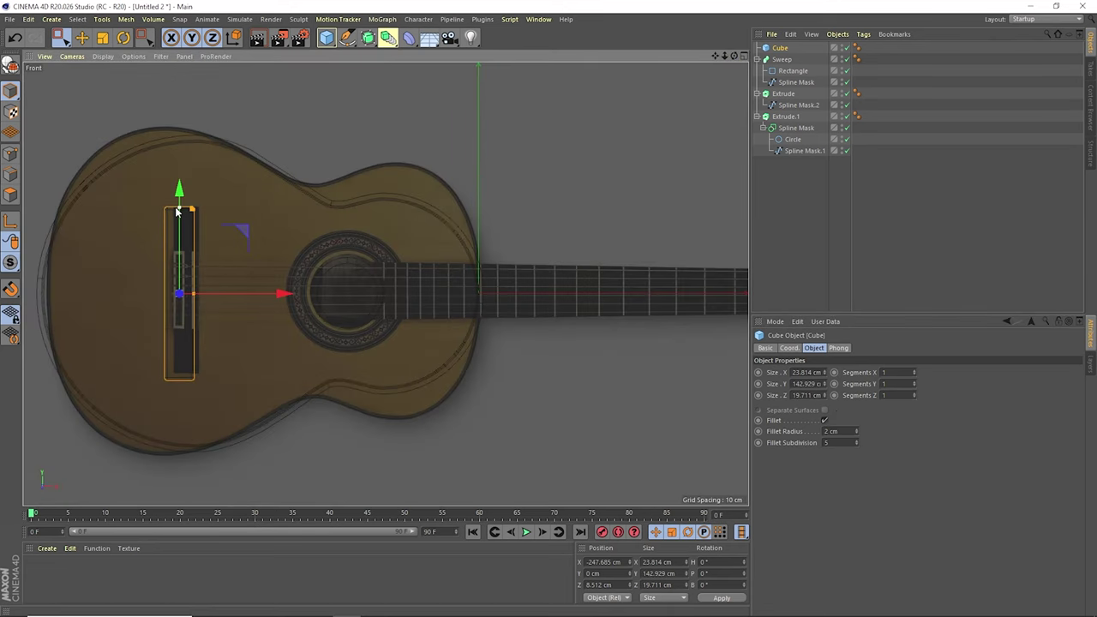
pyautogui.moveTo(283, 295); pyautogui.dragTo(289, 297)
pyautogui.press('F1')
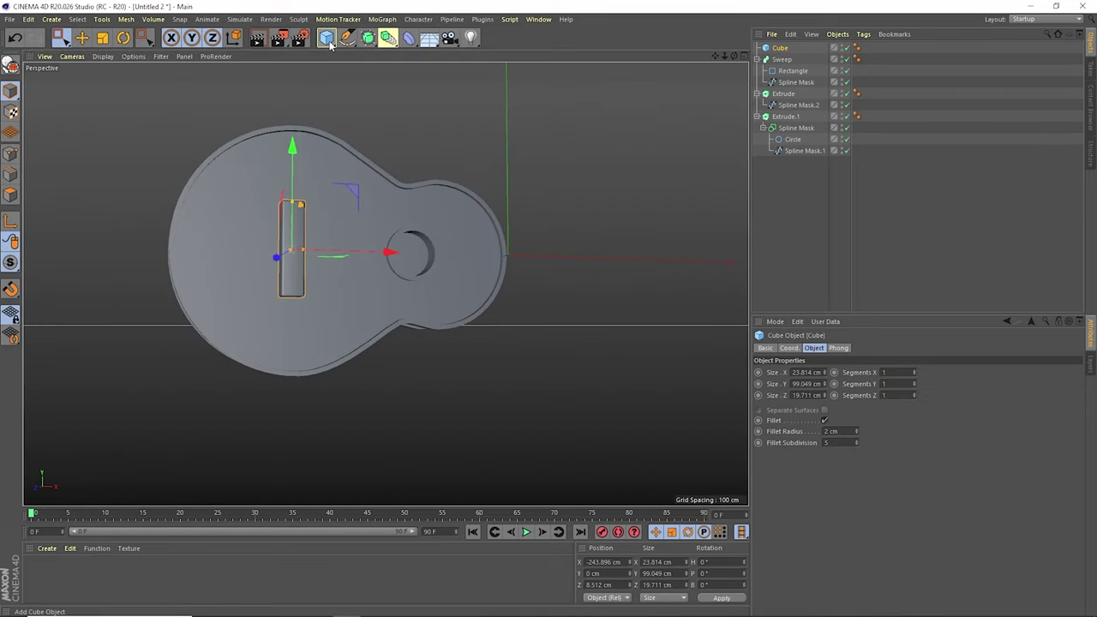
# Duplicate the block as Cube.1, stretch it past the soundhole and narrow it to fretboard width.
pyautogui.keyDown('ctrl'); pyautogui.moveTo(390, 255); pyautogui.dragTo(421, 261); pyautogui.keyUp('ctrl')
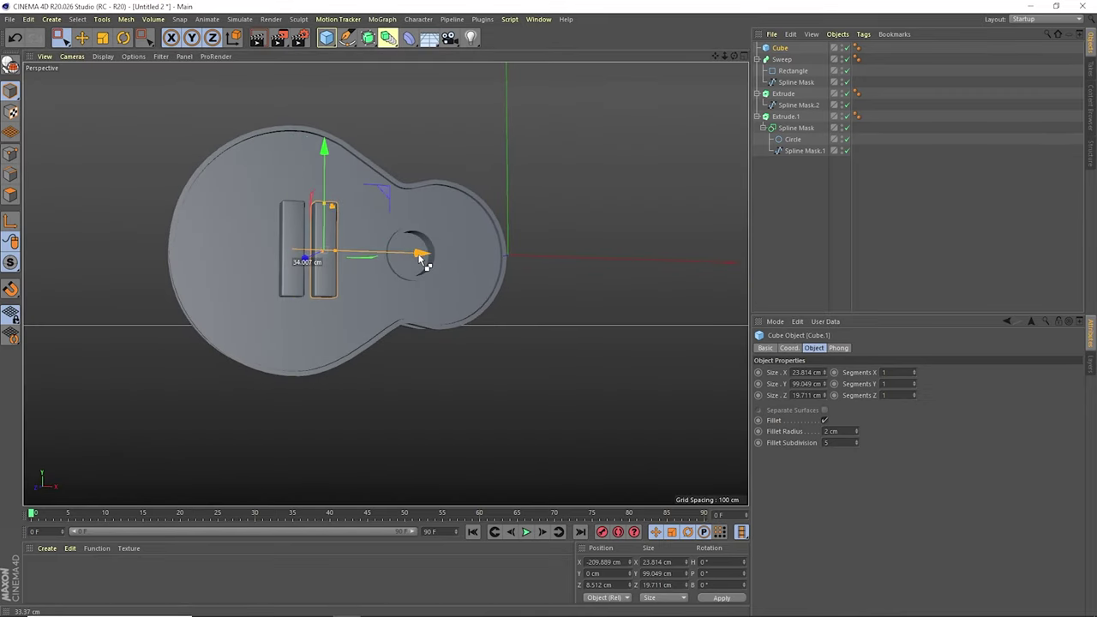
pyautogui.moveTo(348, 257); pyautogui.dragTo(511, 273)
pyautogui.moveTo(421, 254); pyautogui.dragTo(701, 266)
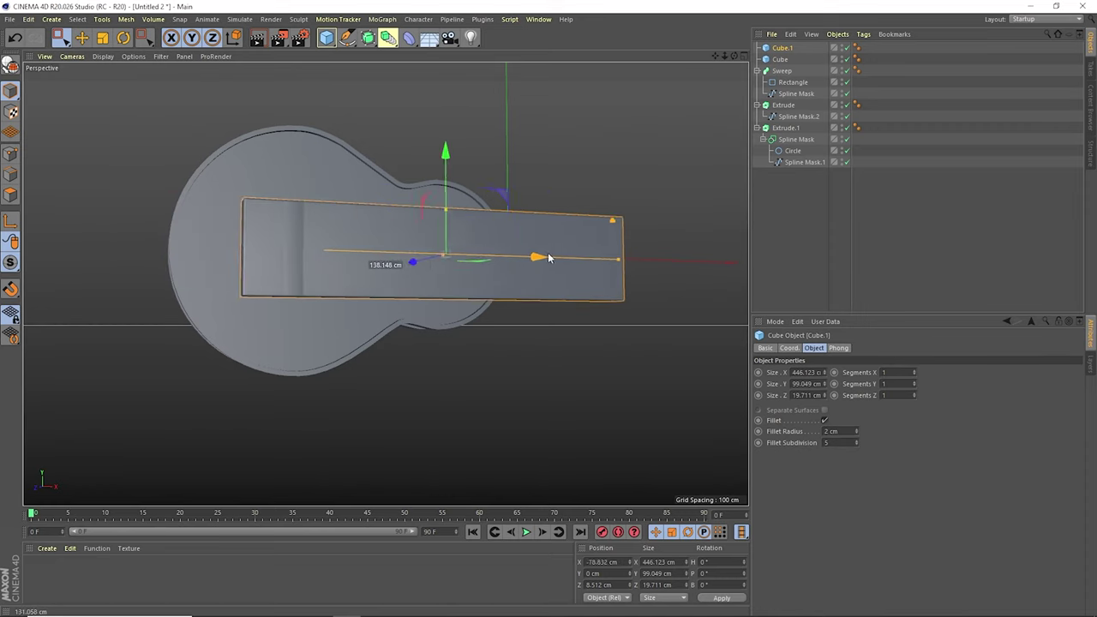
pyautogui.press('F4')
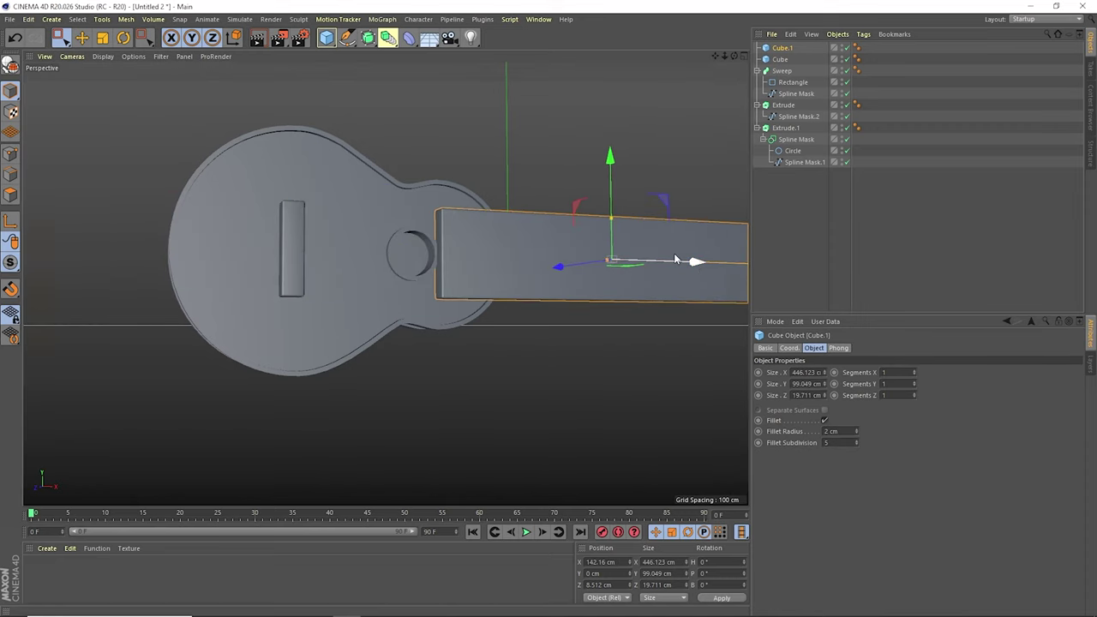
pyautogui.scroll(2, 677, 307)
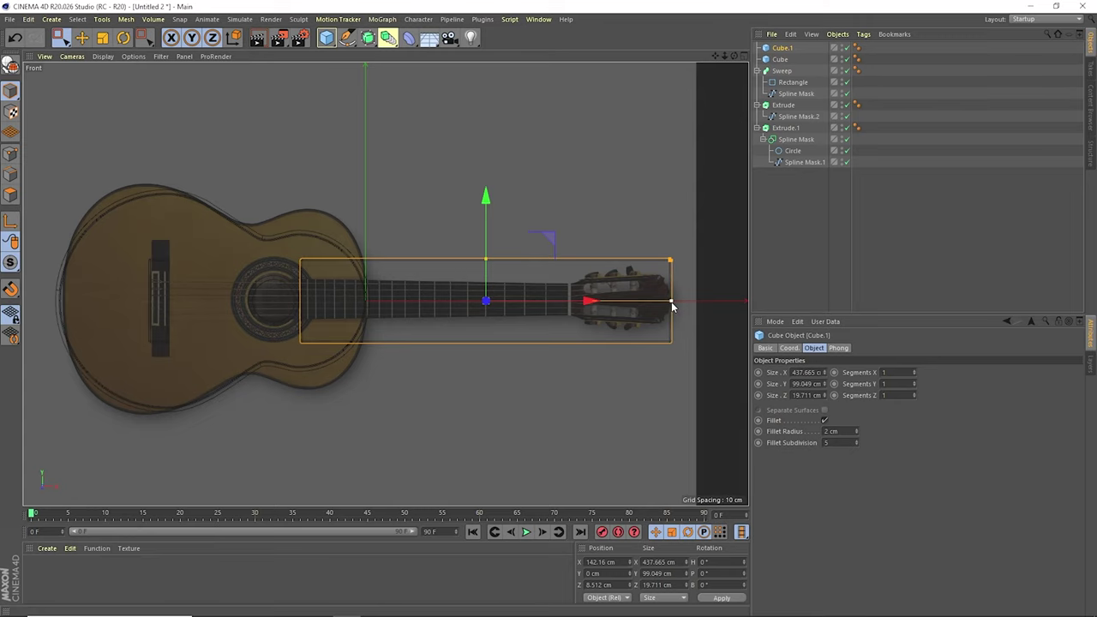
pyautogui.moveTo(485, 260); pyautogui.dragTo(488, 288)
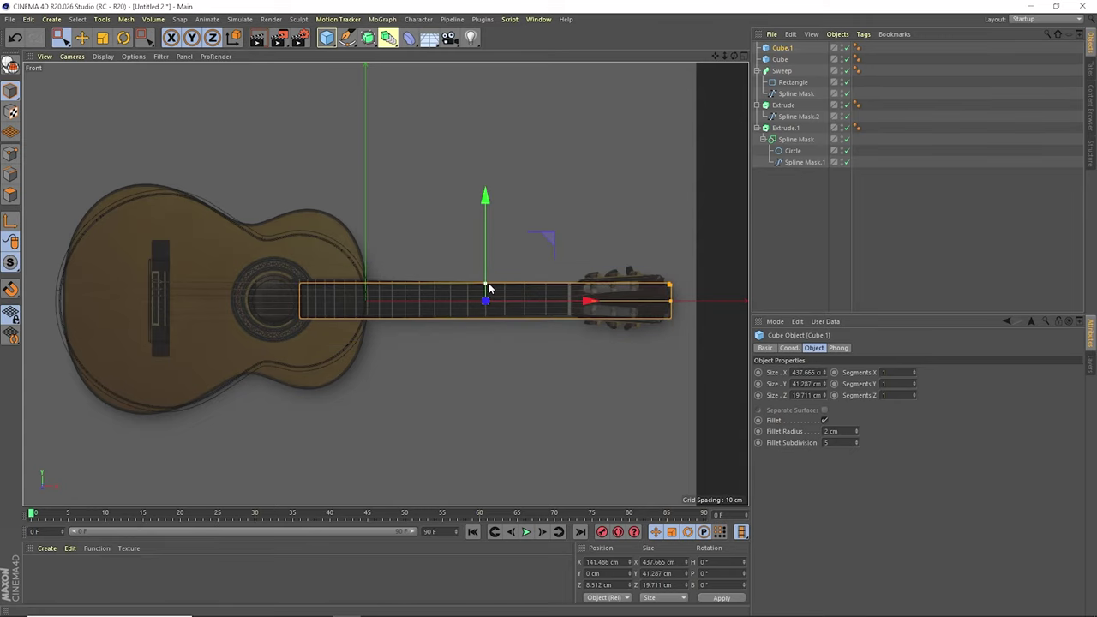
pyautogui.press('F1')
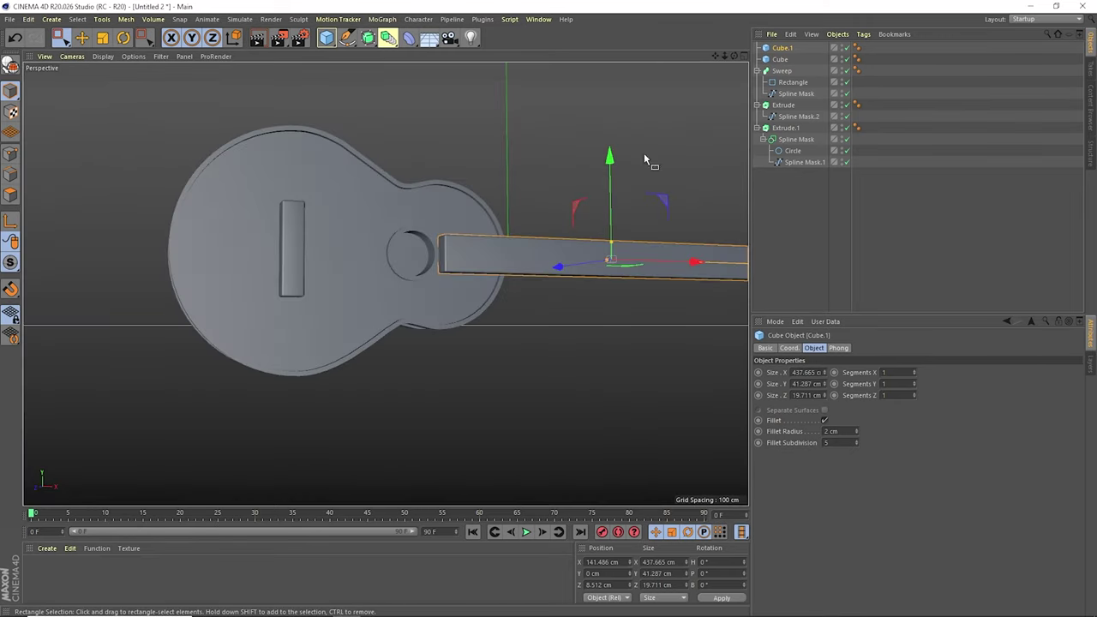
# Give the neck 100 X segments, show wireframe lines, and nudge it toward the body.
pyautogui.moveTo(644, 157)
pyautogui.keyDown('alt'); pyautogui.mouseDown()
pyautogui.moveTo(385, 283)
pyautogui.moveTo(521, 147)
pyautogui.moveTo(513, 126)
pyautogui.mouseUp(); pyautogui.keyUp('alt')
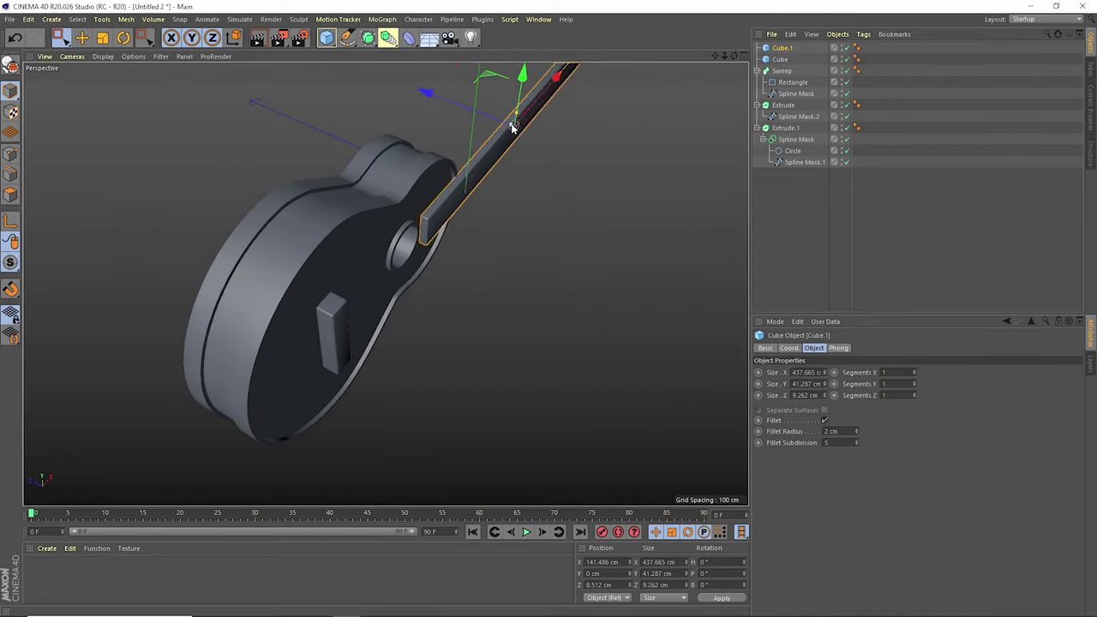
pyautogui.moveTo(718, 62); pyautogui.dragTo(702, 56)
pyautogui.doubleClick(881, 373)
pyautogui.write('00')
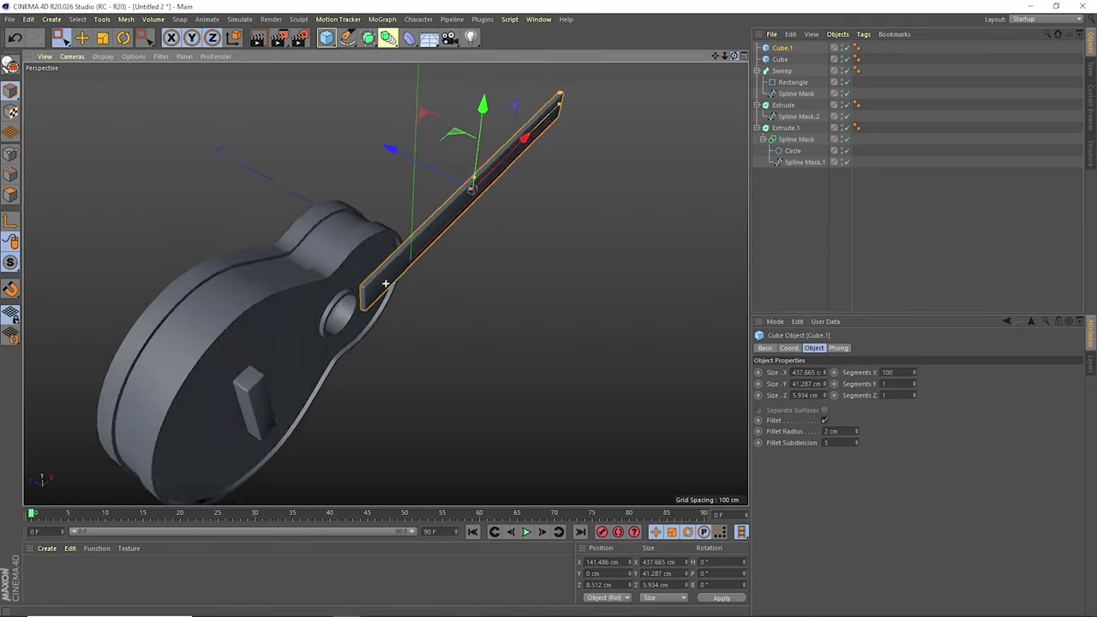
pyautogui.click(103, 56)
pyautogui.click(129, 88)
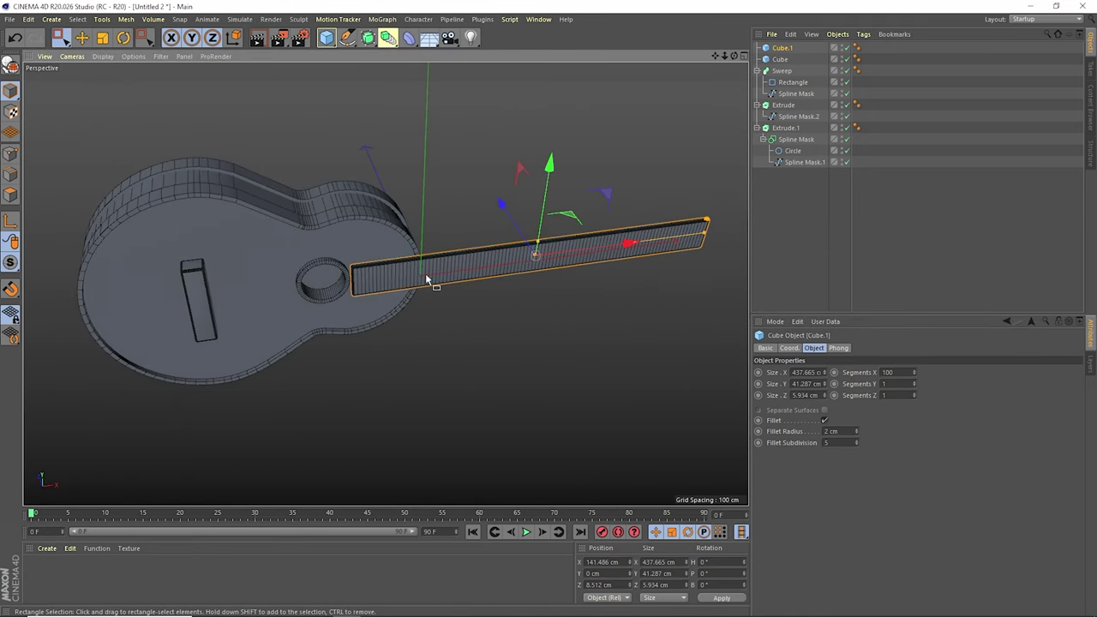
pyautogui.scroll(2, 599, 253)
pyautogui.scroll(2, 591, 257)
pyautogui.moveTo(592, 257); pyautogui.dragTo(602, 255)
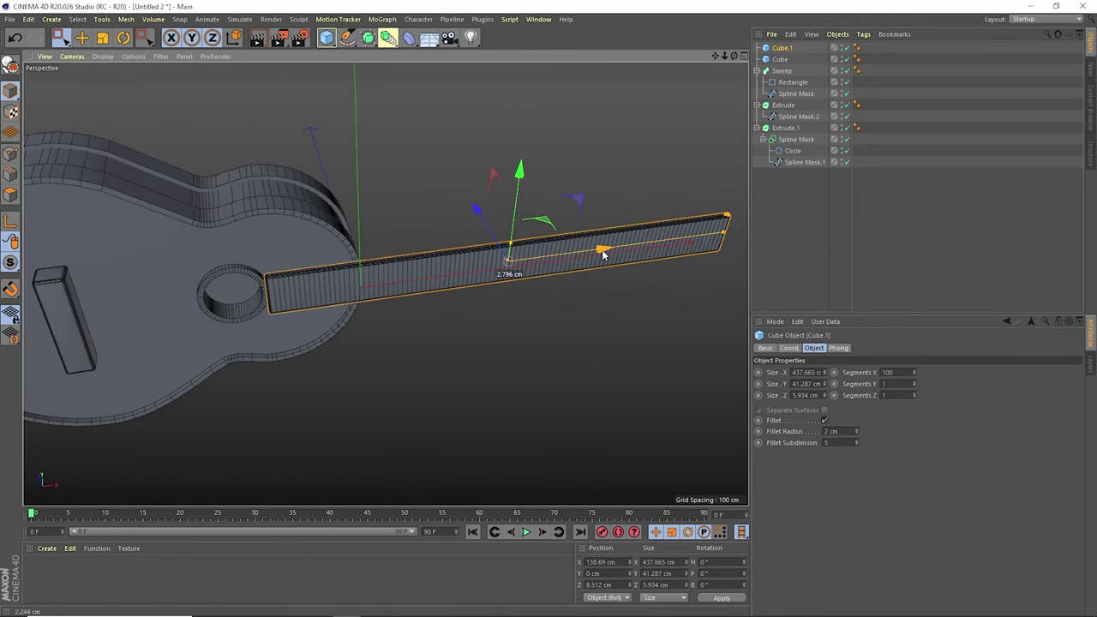
pyautogui.moveTo(734, 56)
pyautogui.mouseDown()
pyautogui.moveTo(714, 58)
pyautogui.moveTo(652, 210)
pyautogui.mouseUp()
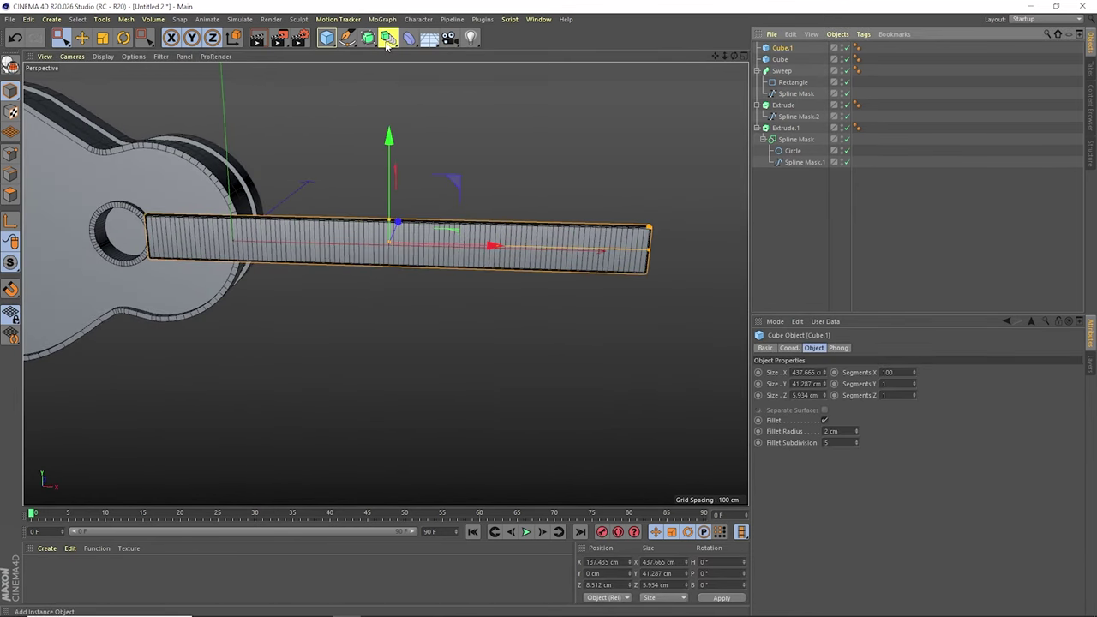
# Add a Correction deformer and try scaling an edge loop near the neck's end, then undo it.
pyautogui.click(408, 38)
pyautogui.click(803, 61)
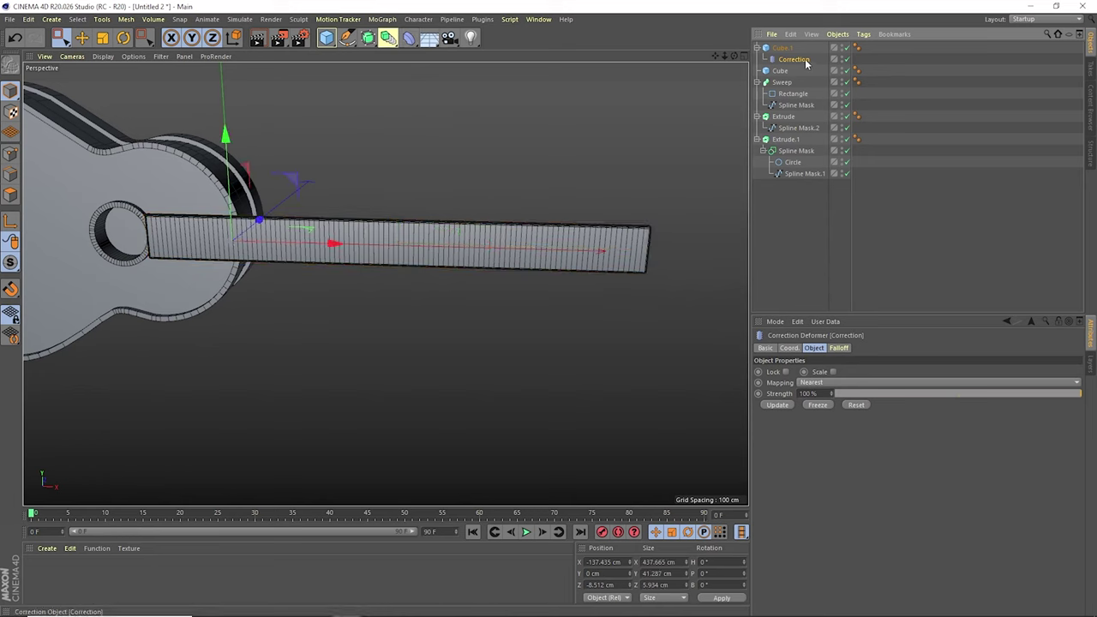
pyautogui.click(17, 182)
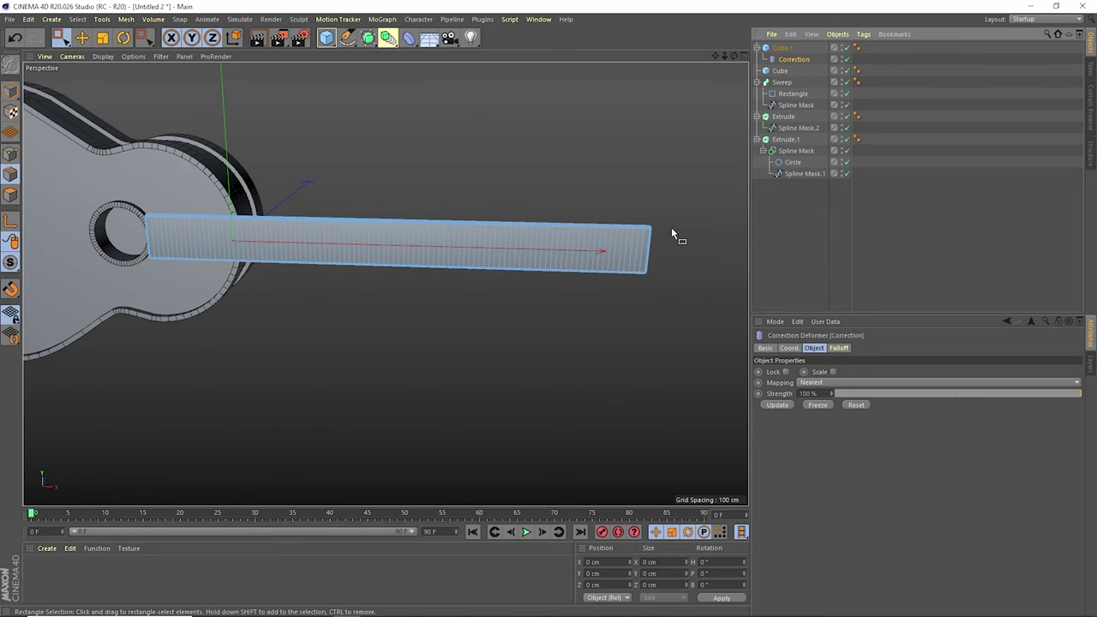
pyautogui.scroll(3, 651, 236)
pyautogui.keyDown('alt'); pyautogui.moveTo(652, 236); pyautogui.dragTo(631, 298); pyautogui.keyUp('alt')
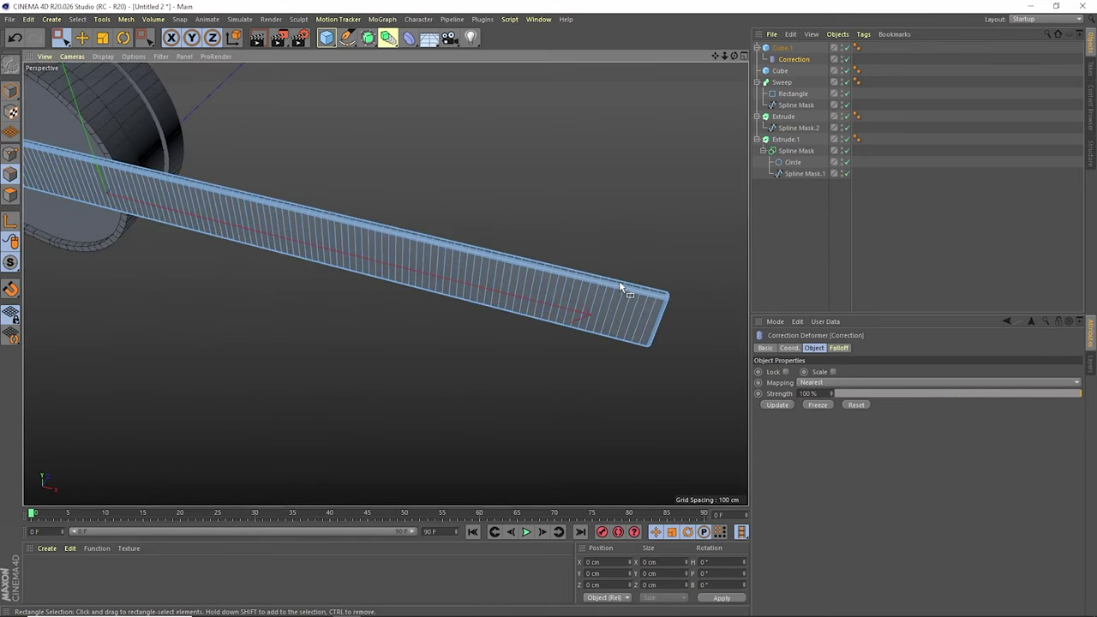
pyautogui.click(620, 282)
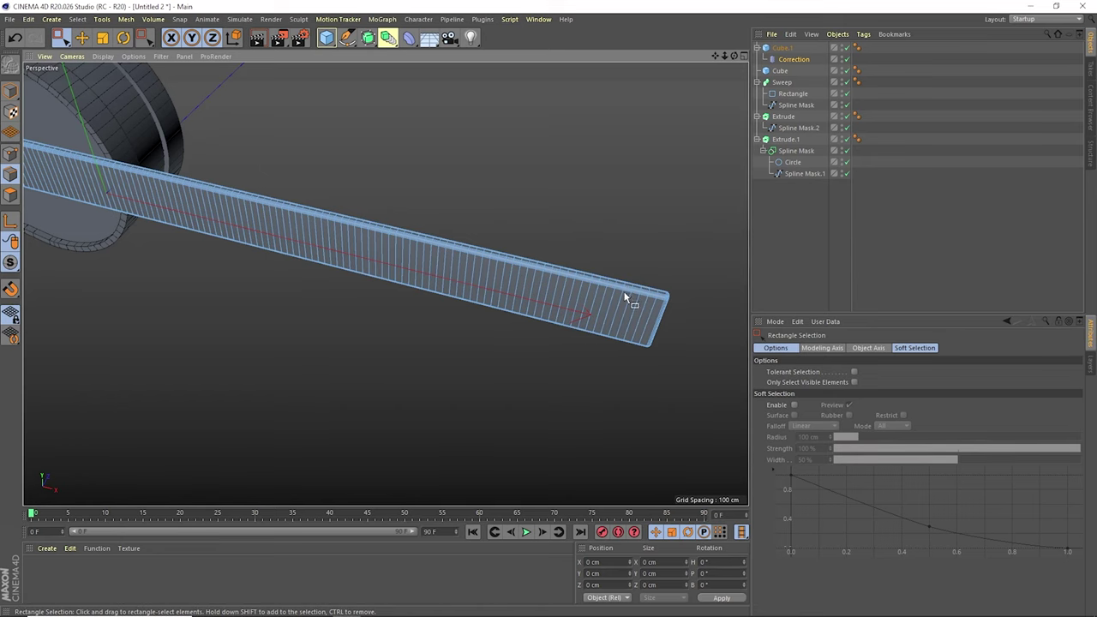
pyautogui.press('u')
pyautogui.press('l')
pyautogui.click(624, 292)
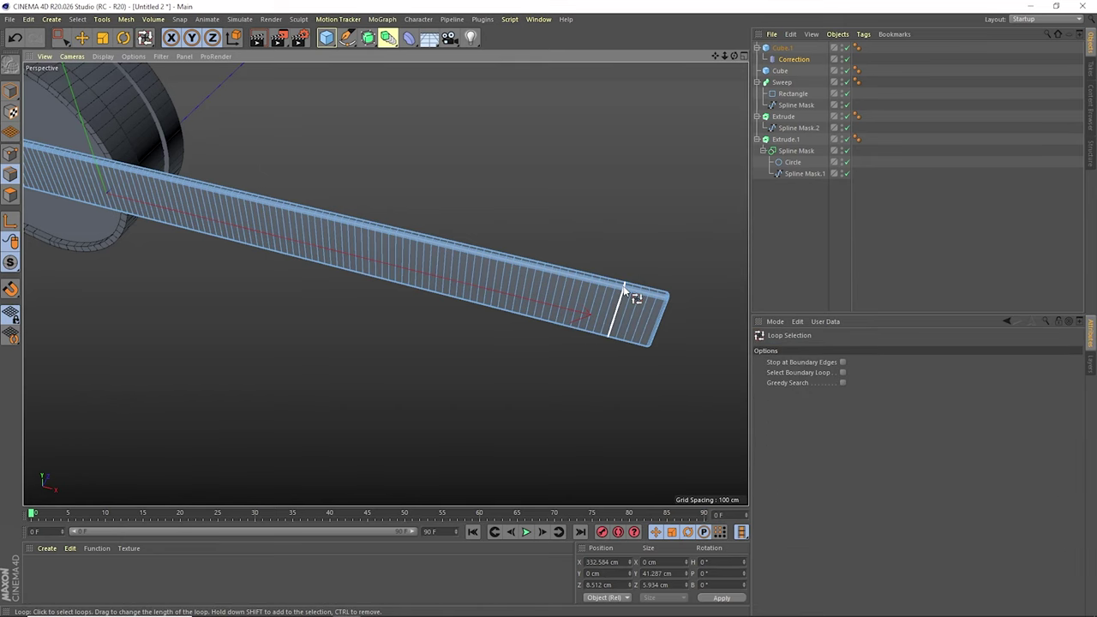
pyautogui.press('t')
pyautogui.moveTo(630, 250); pyautogui.dragTo(632, 246)
pyautogui.hotkey('ctrl', 'z')
# Try pulling a top point of the neck upward, then undo that change.
pyautogui.scroll(3, 607, 277)
pyautogui.scroll(3, 607, 277)
pyautogui.scroll(3, 649, 306)
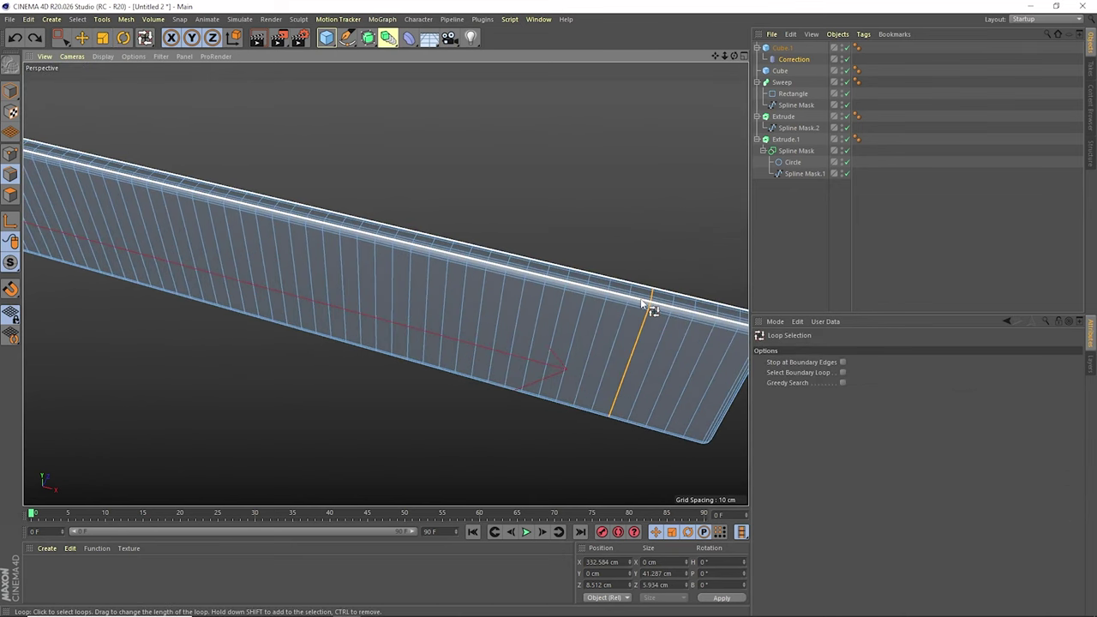
pyautogui.press('e')
pyautogui.click(658, 280)
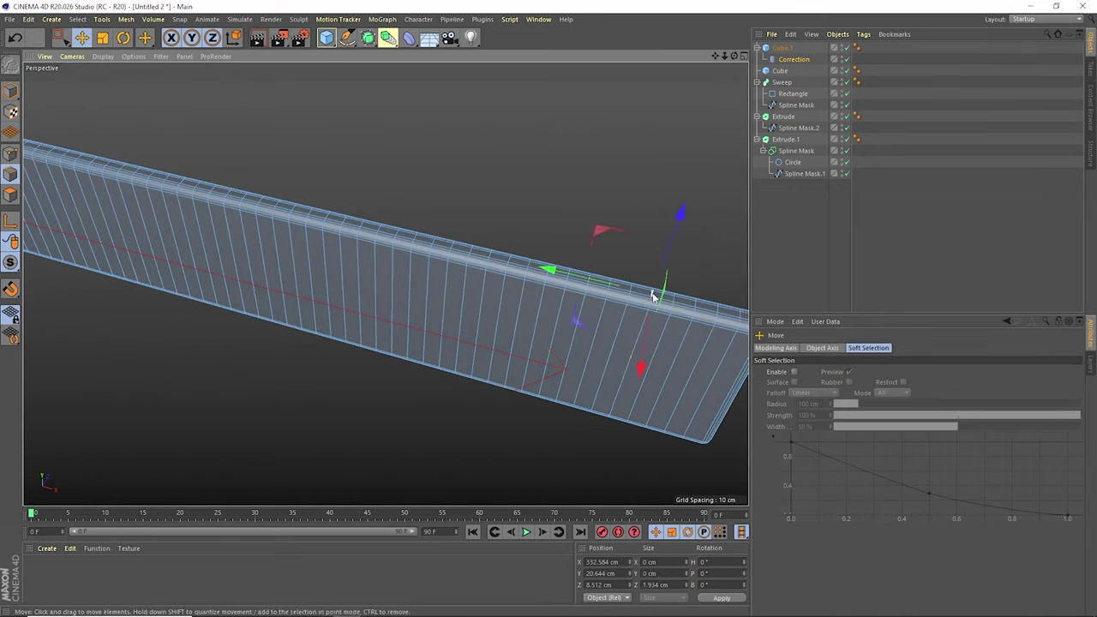
pyautogui.moveTo(651, 296)
pyautogui.mouseDown()
pyautogui.moveTo(680, 197)
pyautogui.moveTo(600, 205)
pyautogui.mouseUp()
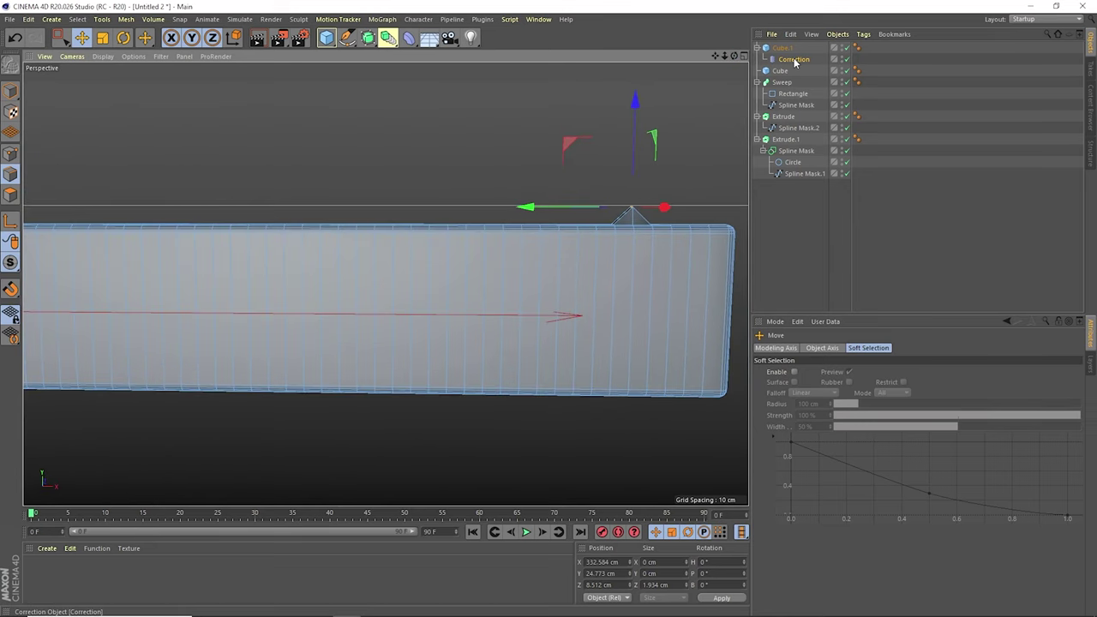
pyautogui.hotkey('ctrl', 'z')
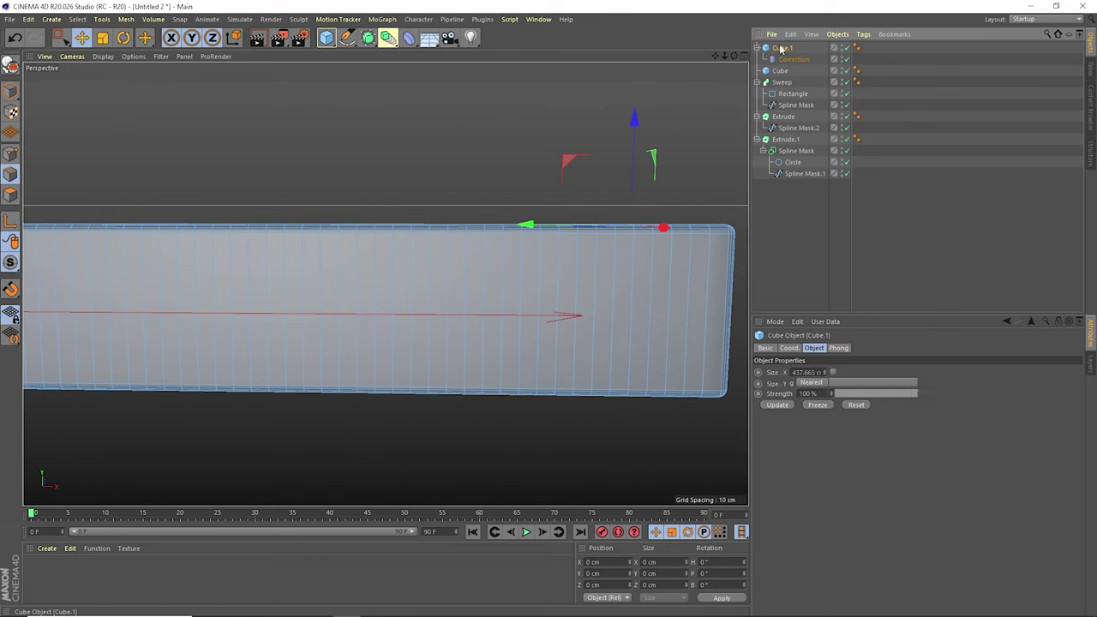
pyautogui.hotkey('ctrl', 'z')
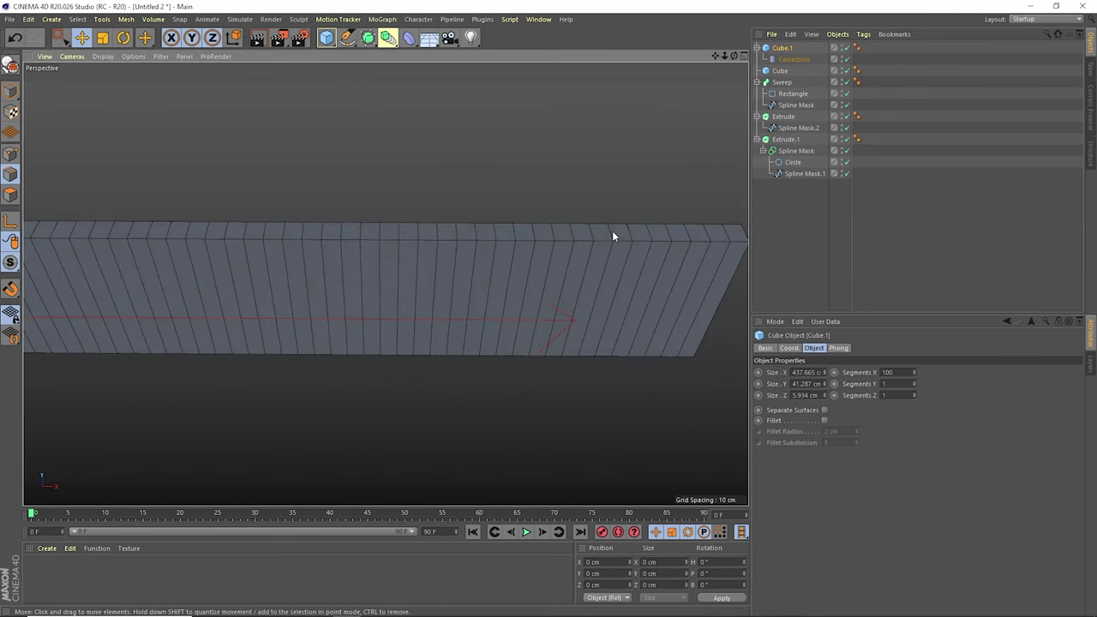
pyautogui.hotkey('ctrl', 'y')
# Raise a top point near the neck's end about 4.5 cm and lower a bottom point about 6 cm.
pyautogui.click(612, 224)
pyautogui.moveTo(644, 139); pyautogui.dragTo(639, 130)
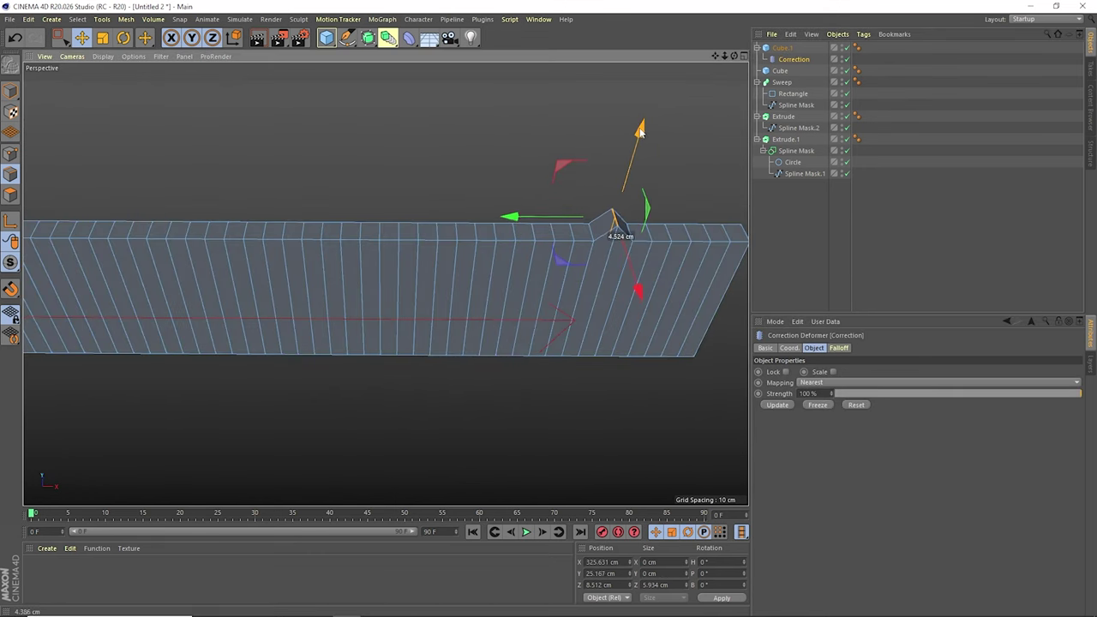
pyautogui.moveTo(733, 56); pyautogui.dragTo(649, 339)
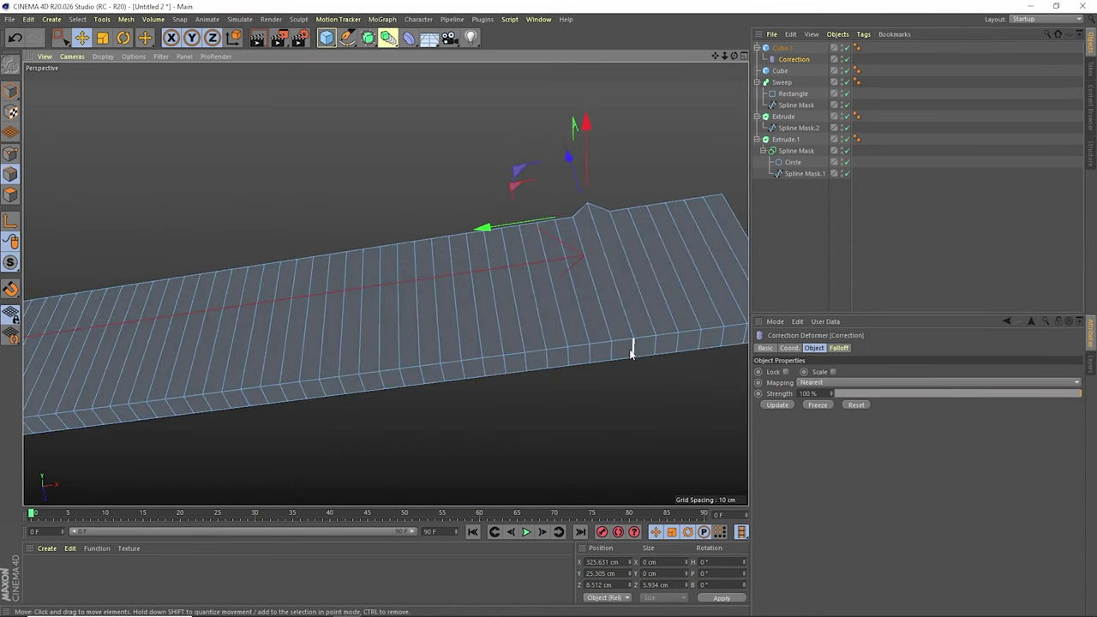
pyautogui.click(631, 351)
pyautogui.moveTo(651, 433); pyautogui.dragTo(669, 461)
# Turn on rounded fillet edges for the neck cube to inspect them, then switch them off.
pyautogui.click(766, 49)
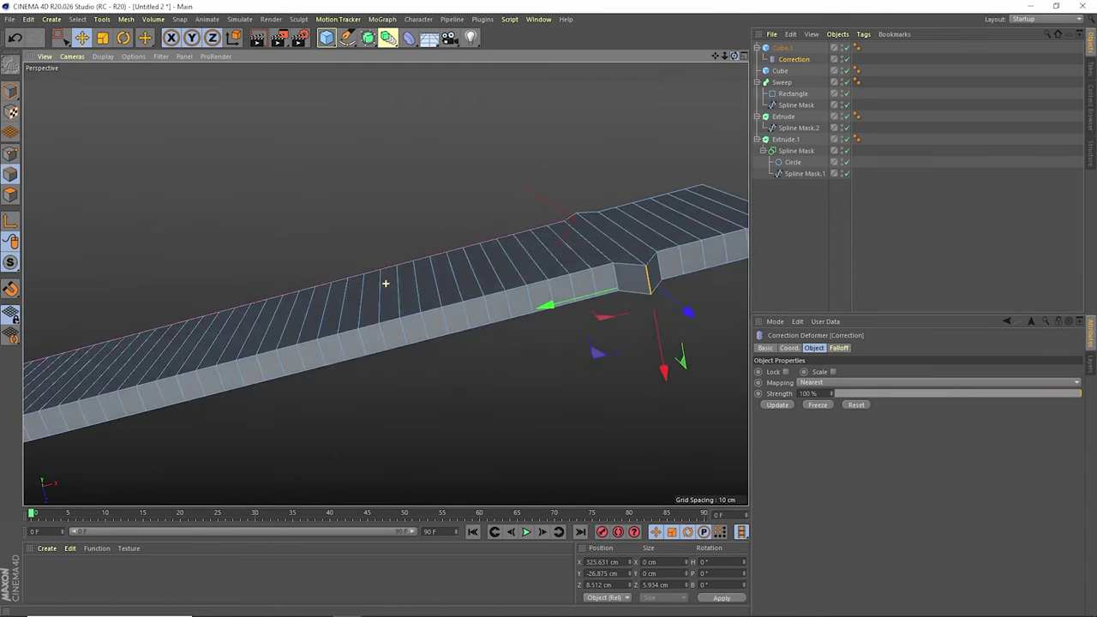
pyautogui.click(824, 419)
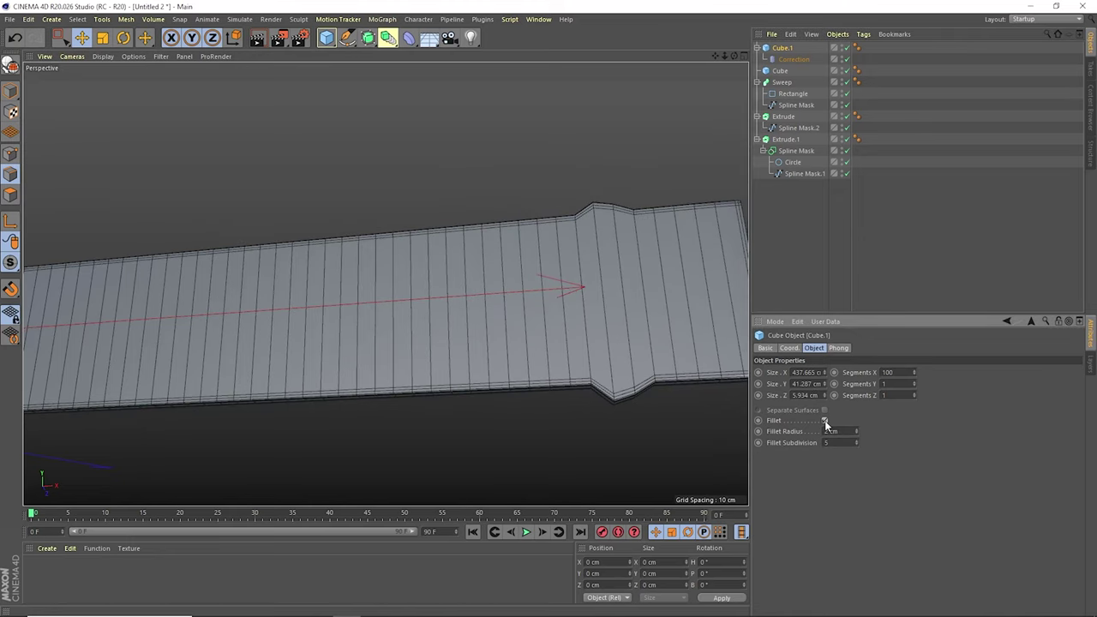
pyautogui.moveTo(733, 56); pyautogui.dragTo(672, 137)
pyautogui.click(824, 420)
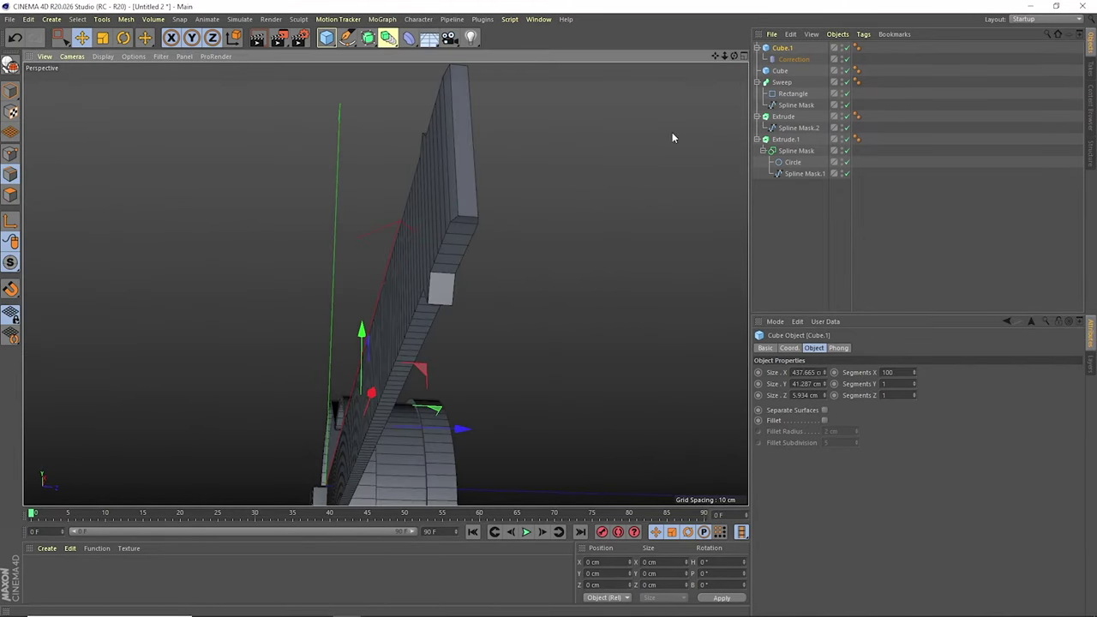
# Place the Correction deformer under Cube.1 and pull the neck's end points outward to flare it.
pyautogui.moveTo(782, 62); pyautogui.dragTo(385, 283)
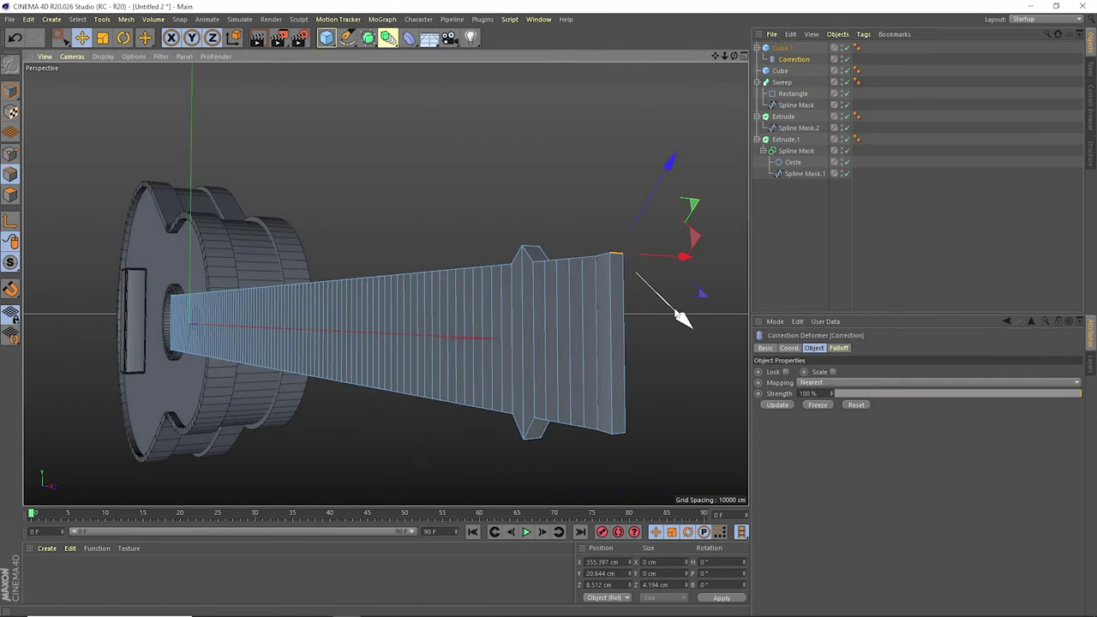
pyautogui.moveTo(661, 294); pyautogui.dragTo(687, 335)
pyautogui.click(620, 436)
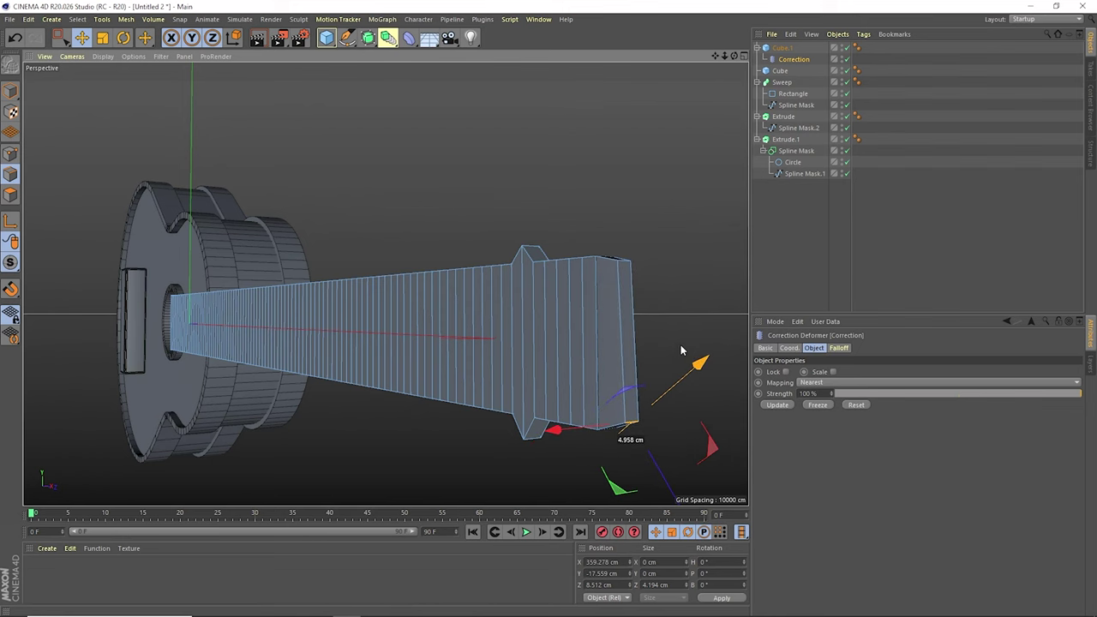
pyautogui.moveTo(734, 55); pyautogui.dragTo(750, 74)
pyautogui.click(782, 48)
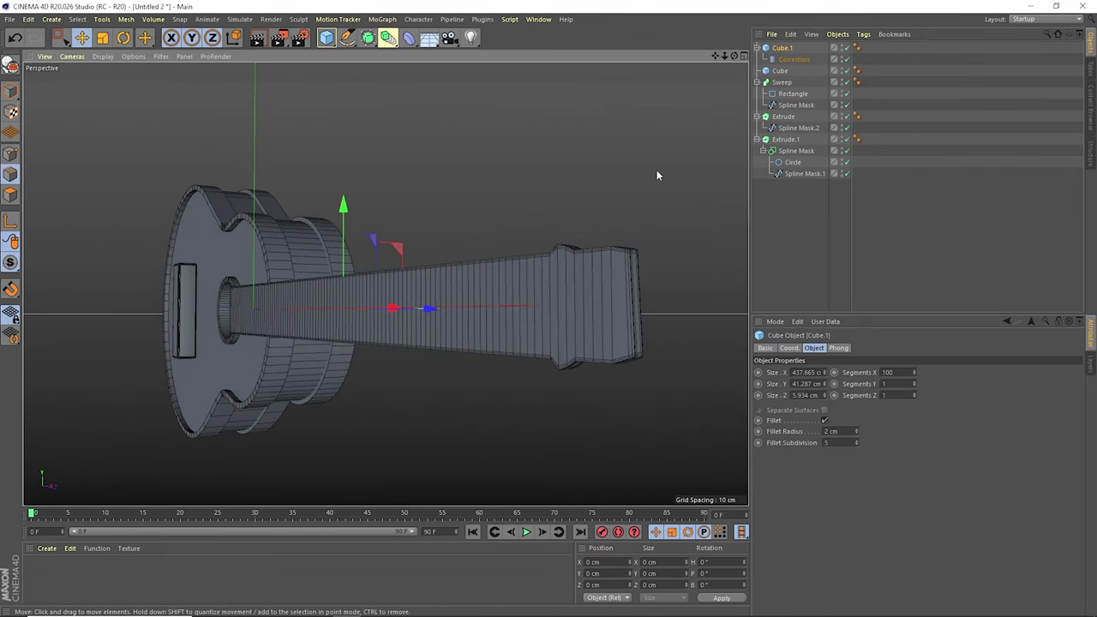
pyautogui.moveTo(386, 283); pyautogui.dragTo(737, 55)
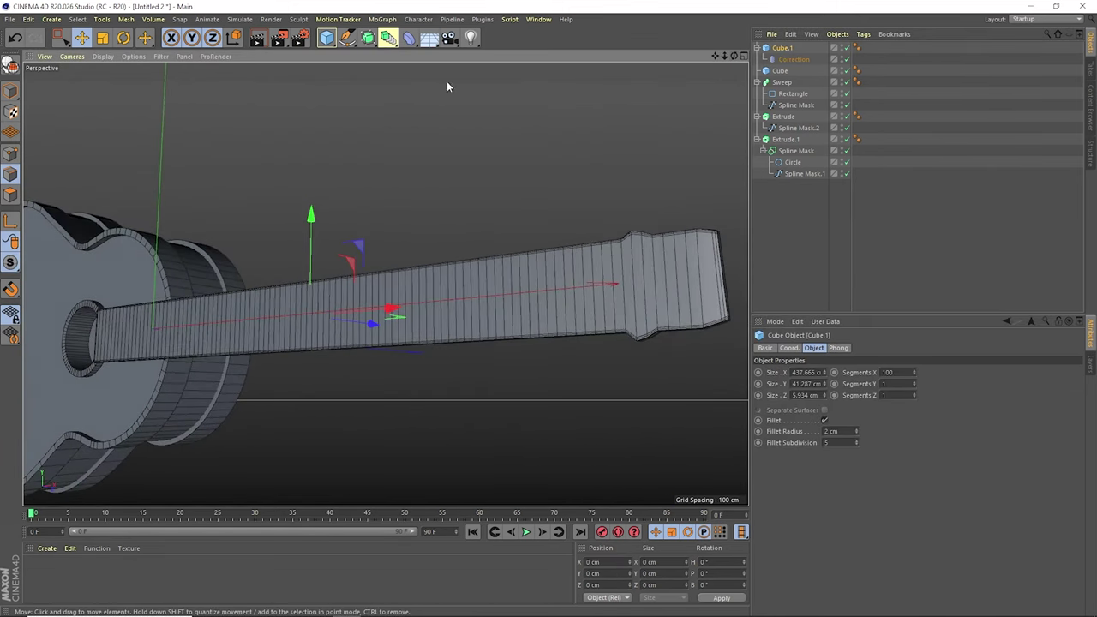
# Add a Bend deformer and shrink its cage over the headstock end of the neck.
pyautogui.click(409, 37)
pyautogui.click(440, 56)
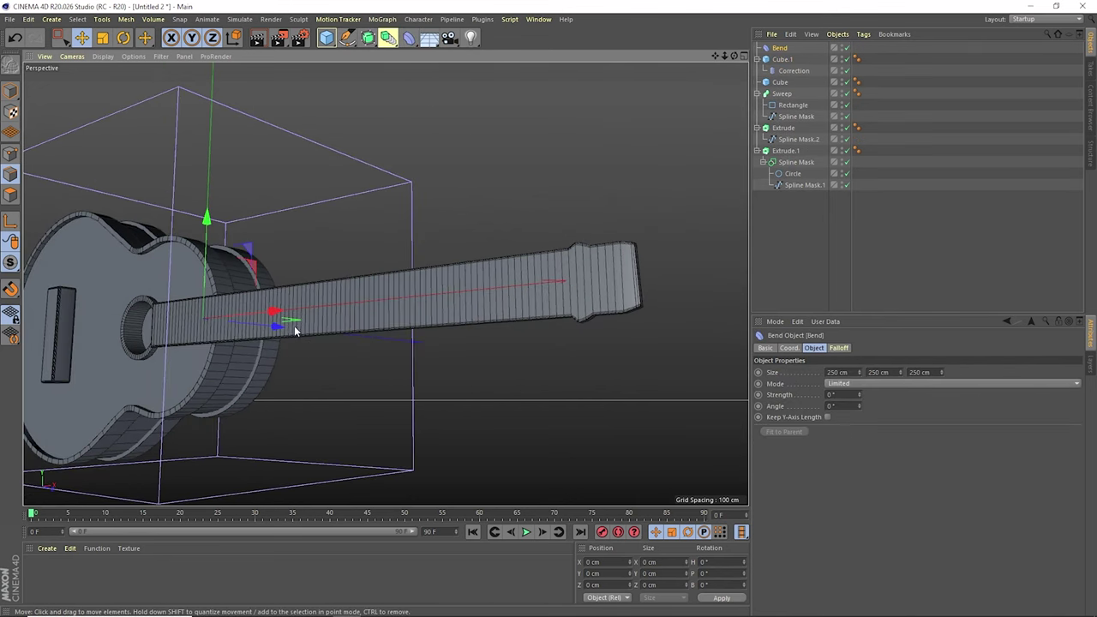
pyautogui.moveTo(295, 331); pyautogui.dragTo(543, 299)
pyautogui.moveTo(859, 372)
pyautogui.mouseDown()
pyautogui.moveTo(902, 385)
pyautogui.moveTo(901, 403)
pyautogui.mouseUp()
pyautogui.moveTo(941, 372); pyautogui.dragTo(941, 402)
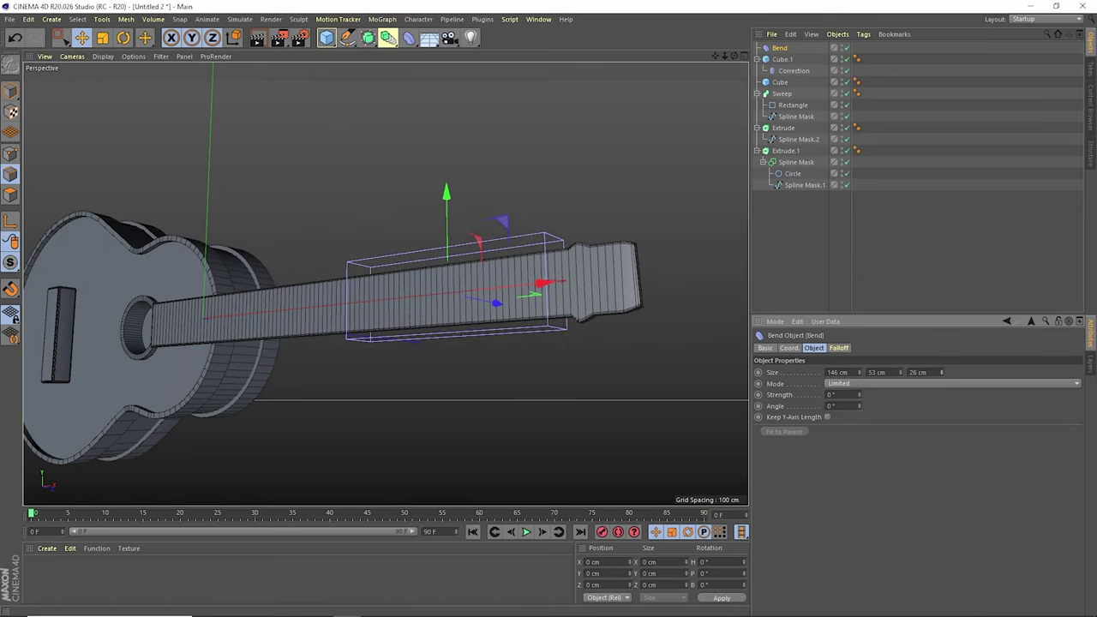
pyautogui.moveTo(858, 372); pyautogui.dragTo(859, 403)
pyautogui.moveTo(540, 283); pyautogui.dragTo(651, 273)
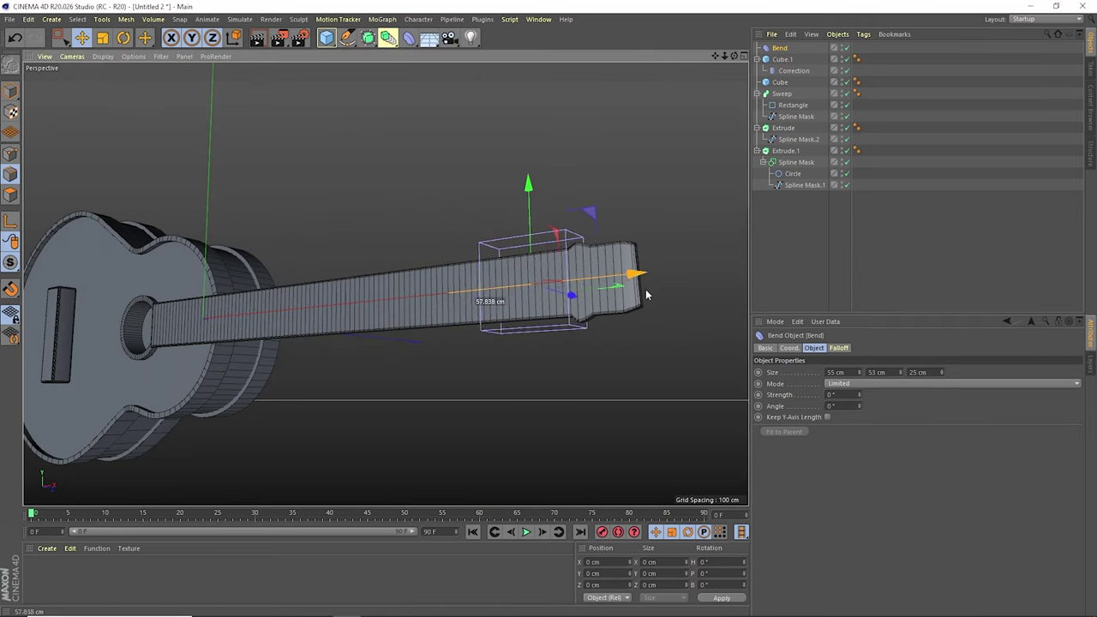
pyautogui.moveTo(858, 394); pyautogui.dragTo(883, 394)
# Rotate the bend cage 90 degrees and slide it to the headstock end.
pyautogui.press('r')
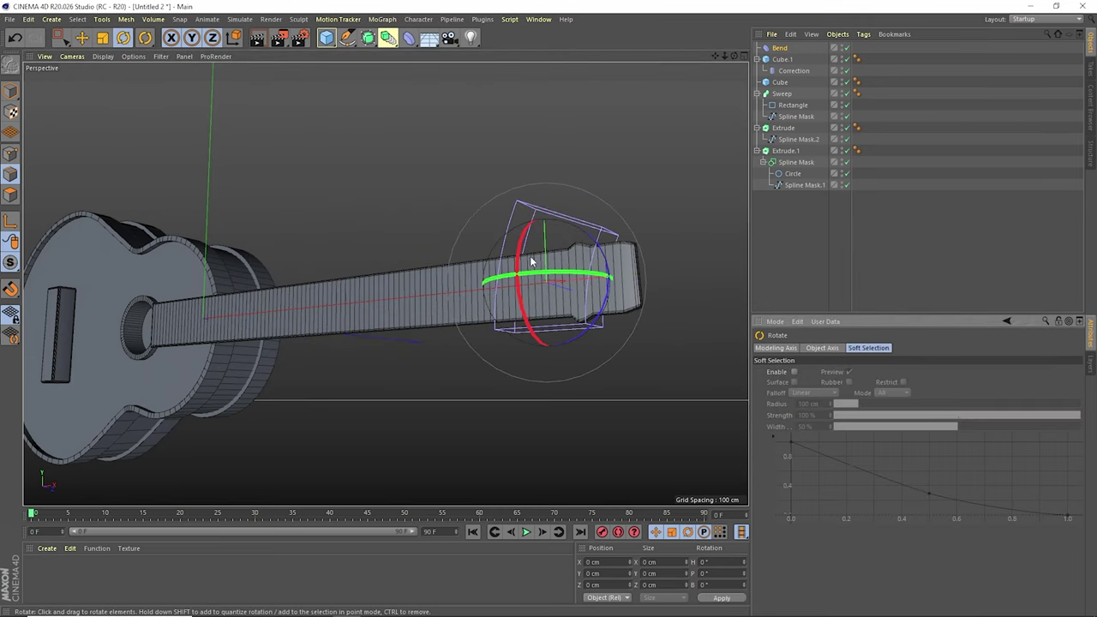
pyautogui.moveTo(526, 257); pyautogui.dragTo(528, 377)
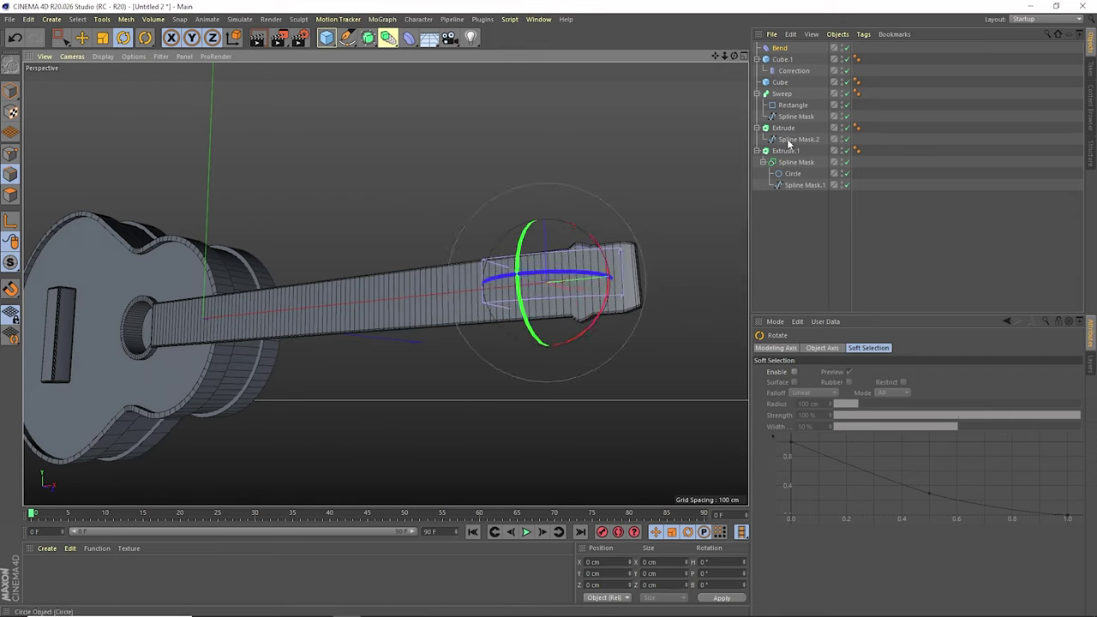
pyautogui.press('e')
pyautogui.click(779, 48)
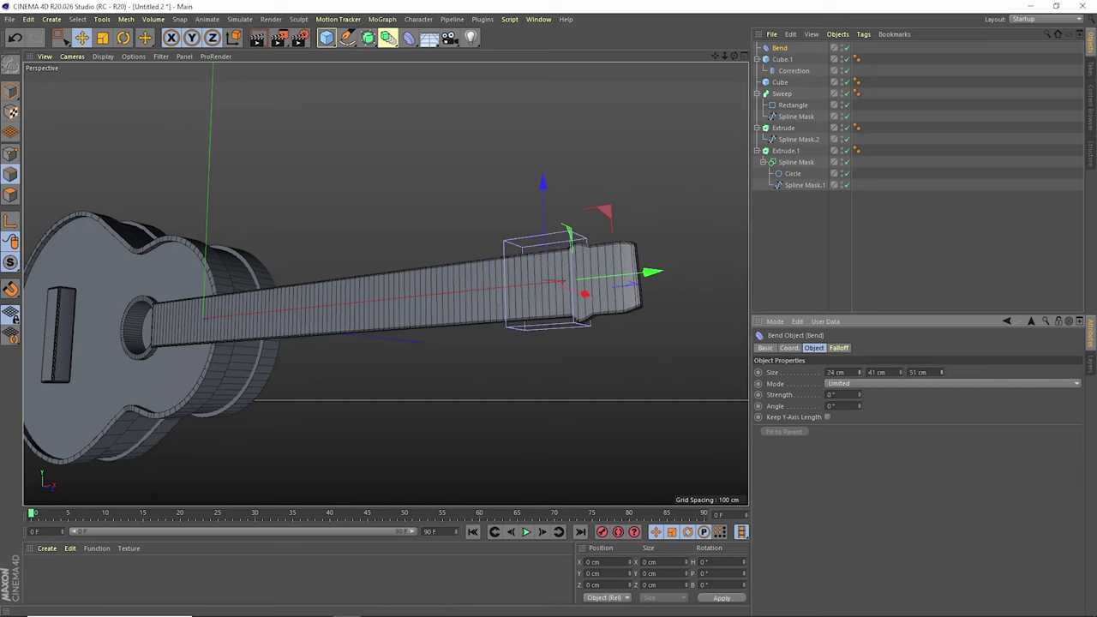
pyautogui.moveTo(385, 282)
pyautogui.keyDown('alt'); pyautogui.mouseDown()
pyautogui.moveTo(529, 409)
pyautogui.moveTo(695, 297)
pyautogui.mouseUp(); pyautogui.keyUp('alt')
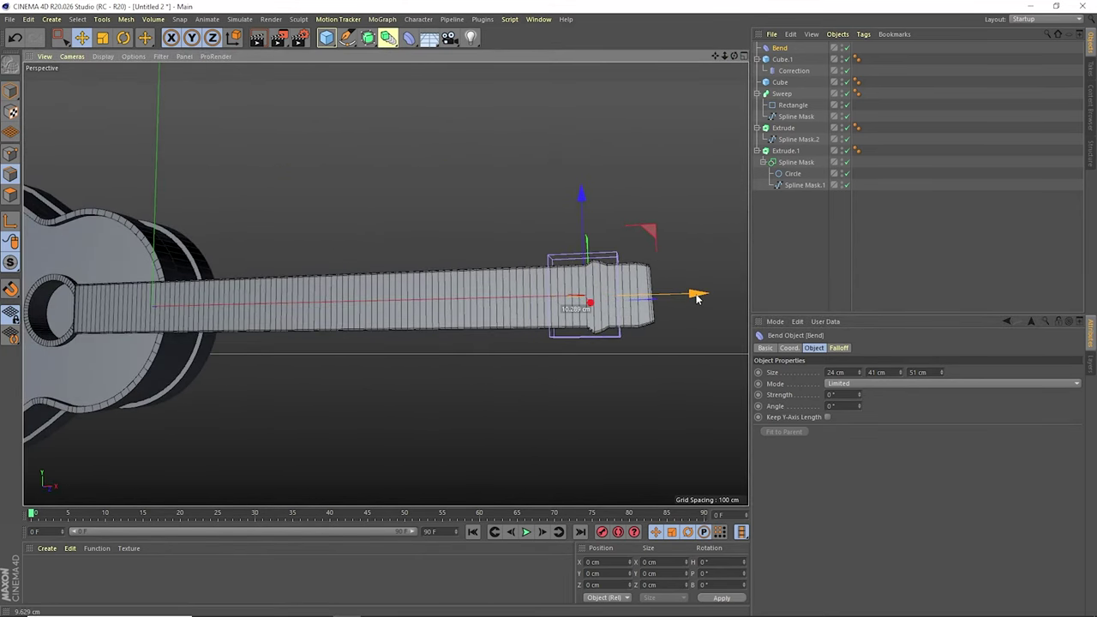
pyautogui.moveTo(860, 398); pyautogui.dragTo(859, 381)
# Parent the Bend under Cube.1, set its strength to 80°, and switch it off.
pyautogui.moveTo(779, 48); pyautogui.dragTo(786, 76)
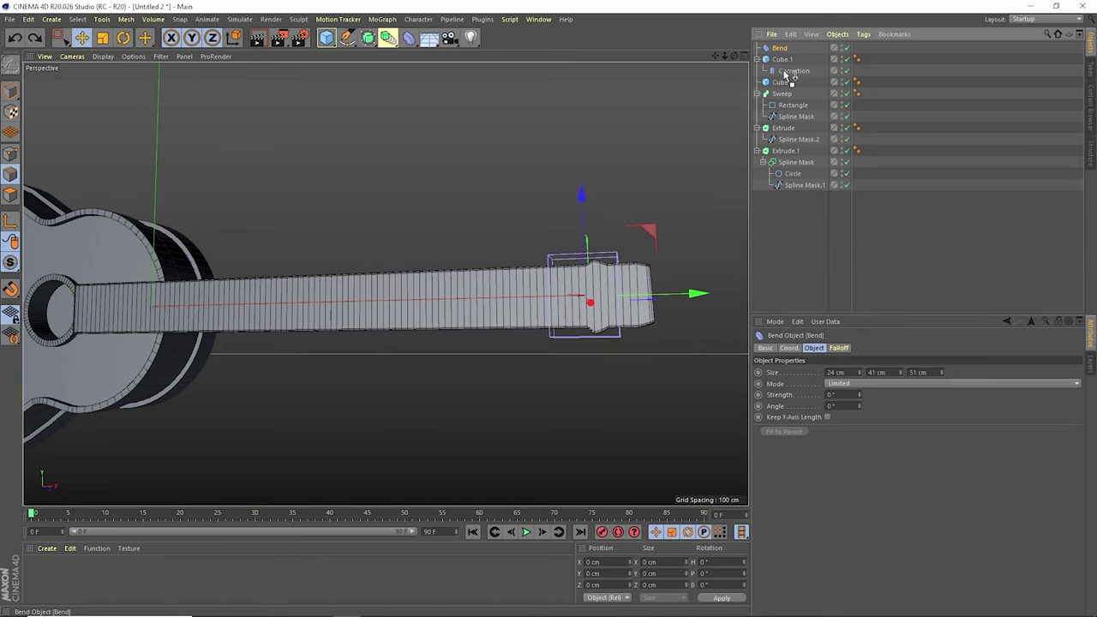
pyautogui.moveTo(859, 399); pyautogui.dragTo(859, 352)
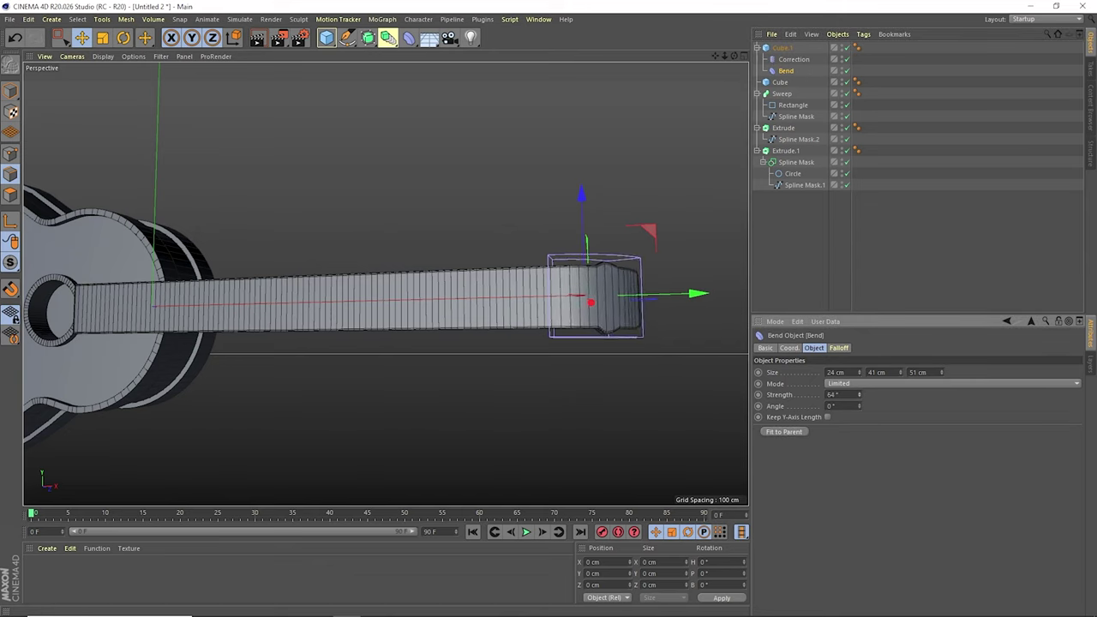
pyautogui.click(846, 70)
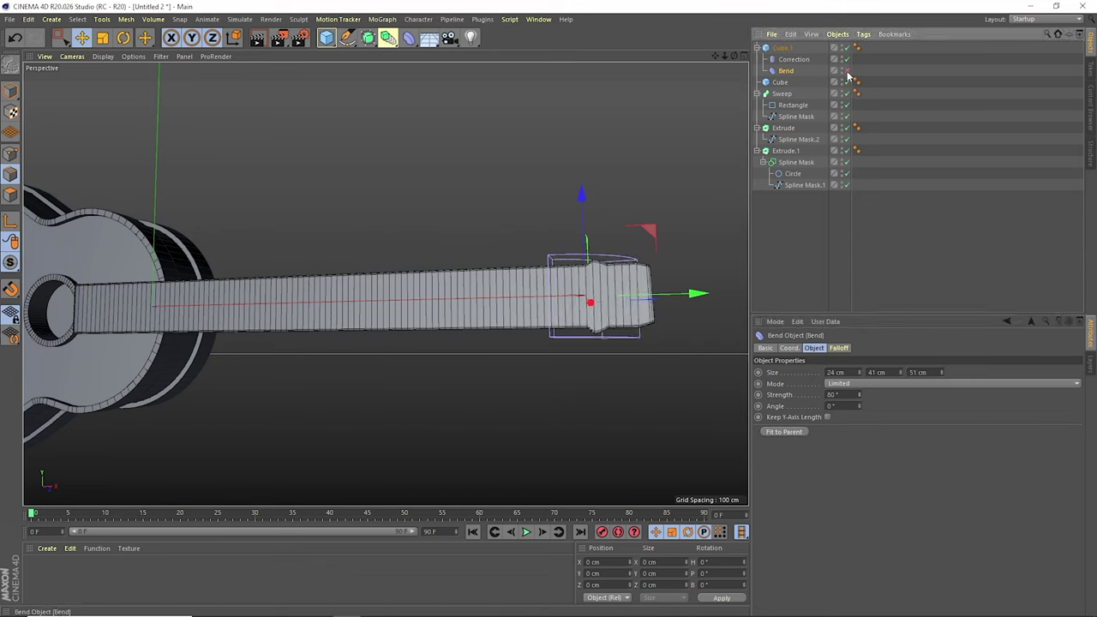
pyautogui.moveTo(724, 57); pyautogui.dragTo(725, 57)
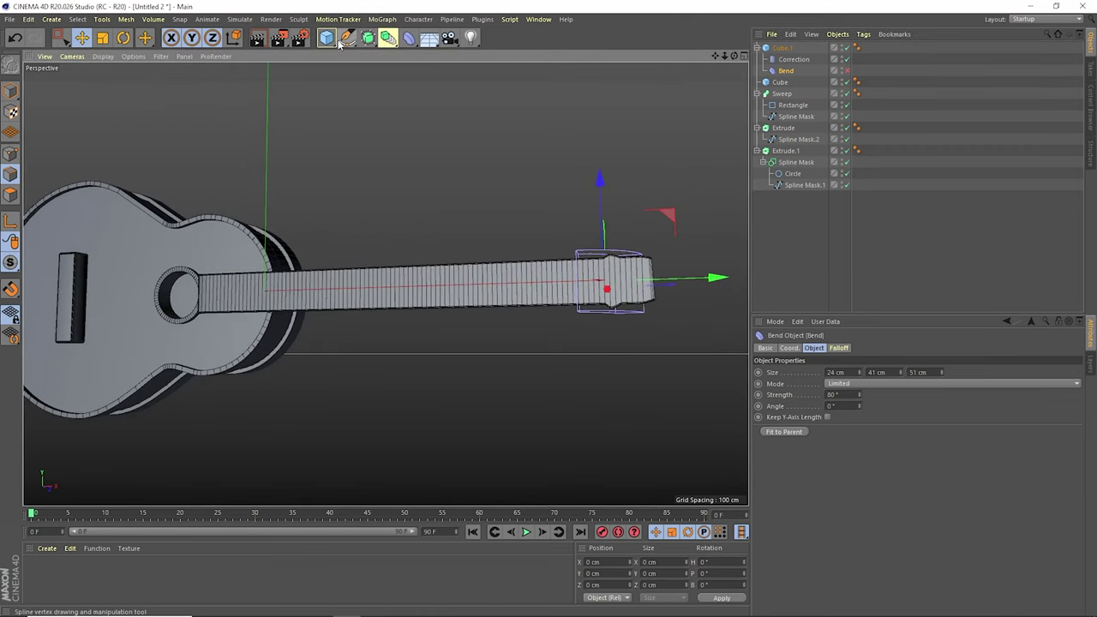
# Add a Cylinder oriented along +X with a 1 cm radius for the first string.
pyautogui.moveTo(340, 45); pyautogui.dragTo(568, 52)
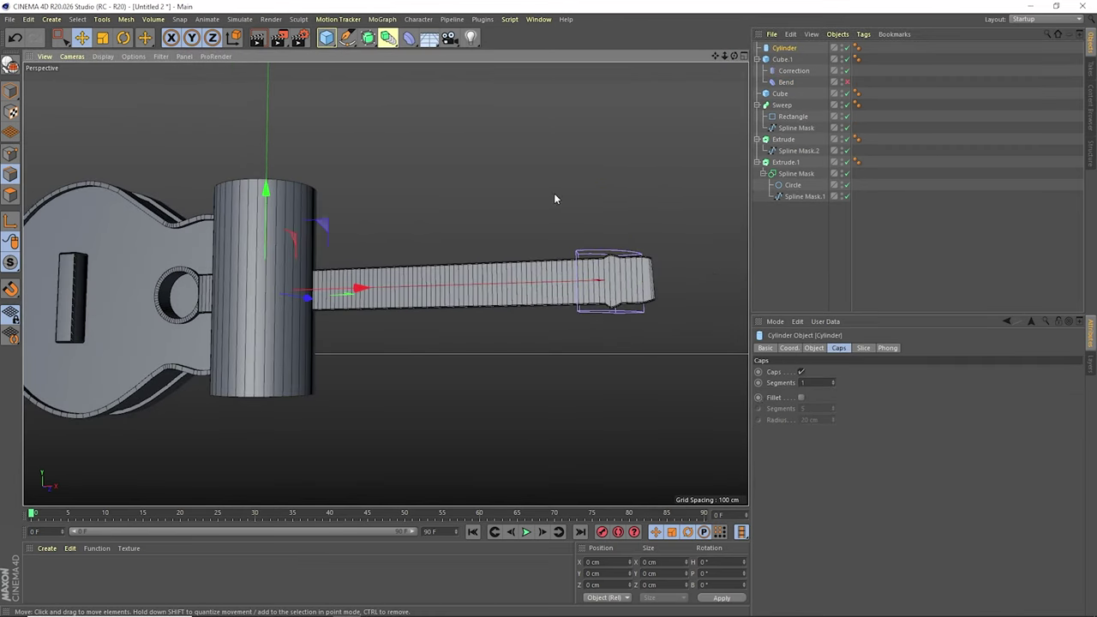
pyautogui.click(813, 348)
pyautogui.click(844, 417)
pyautogui.click(845, 424)
pyautogui.write('1')
pyautogui.press('Return')
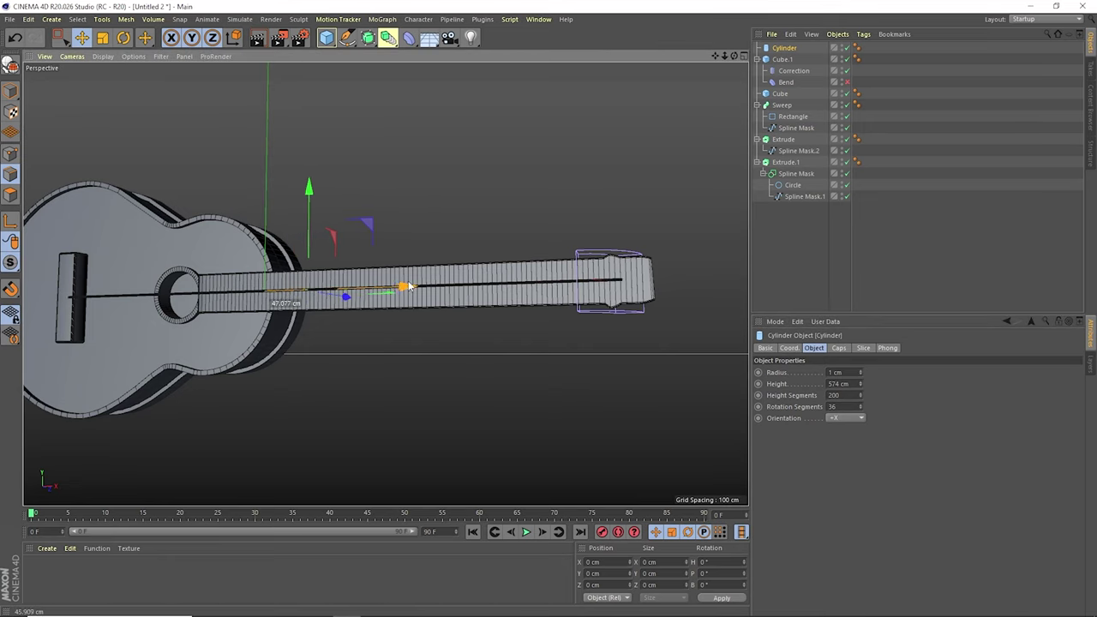
# Shorten the string to fit the neck, slide it toward the bridge, and copy it for more strings.
pyautogui.moveTo(404, 289)
pyautogui.keyDown('alt'); pyautogui.mouseDown()
pyautogui.moveTo(385, 283)
pyautogui.moveTo(478, 258)
pyautogui.mouseUp(); pyautogui.keyUp('alt')
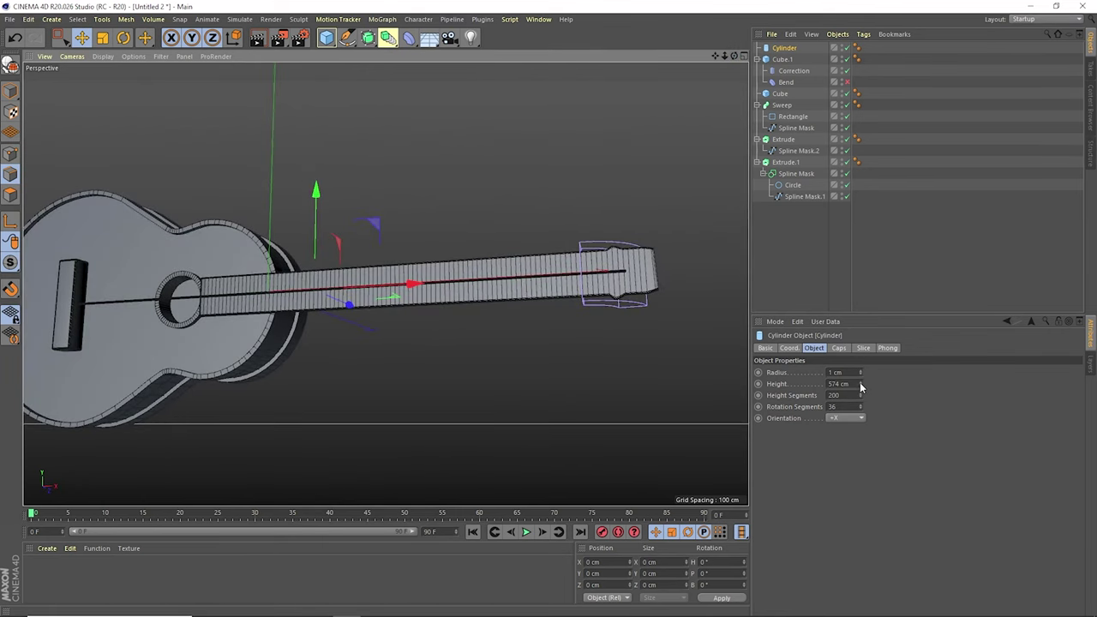
pyautogui.moveTo(860, 384); pyautogui.dragTo(860, 407)
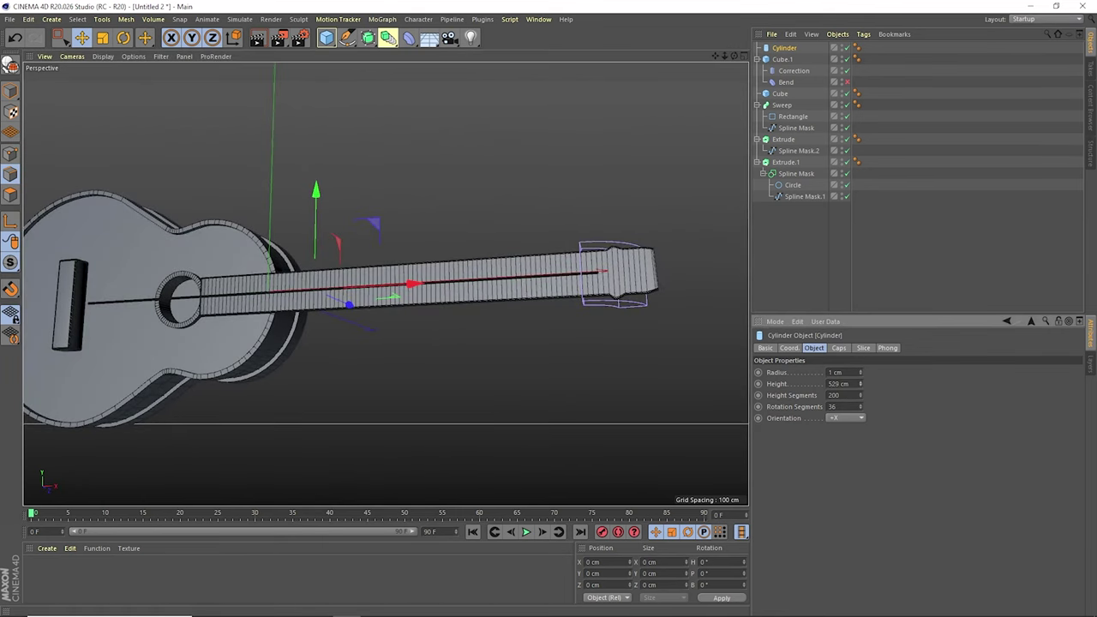
pyautogui.moveTo(416, 285); pyautogui.dragTo(380, 290)
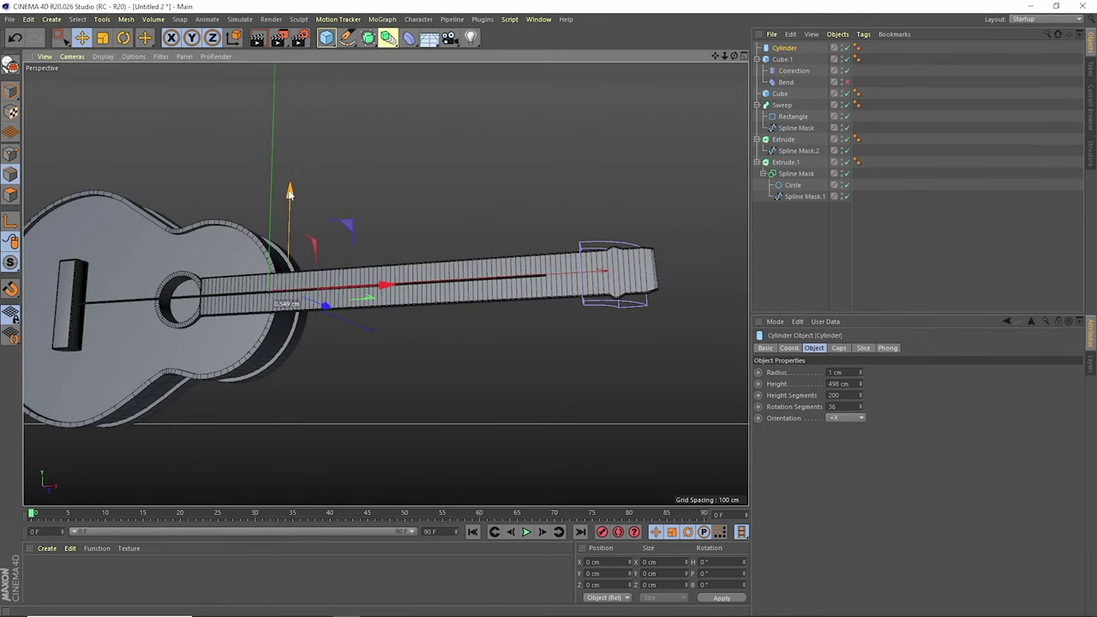
pyautogui.moveTo(312, 205)
pyautogui.mouseDown()
pyautogui.moveTo(314, 192)
pyautogui.moveTo(314, 212)
pyautogui.moveTo(386, 284)
pyautogui.moveTo(798, 63)
pyautogui.mouseUp()
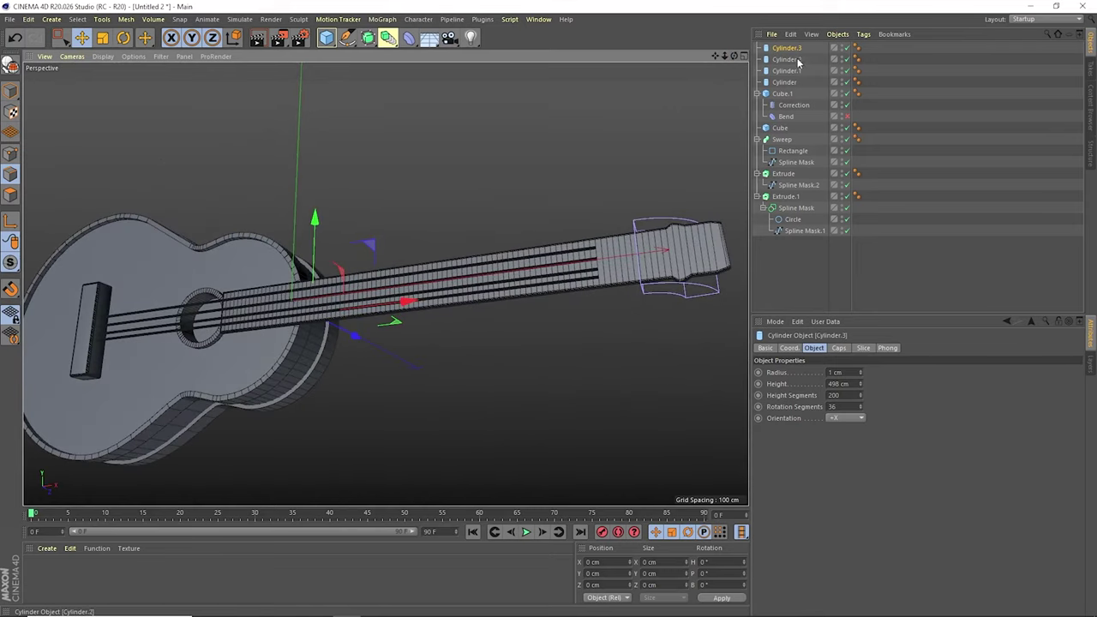
# Re-enable the headstock Bend deformer and make a copy of it.
pyautogui.click(847, 116)
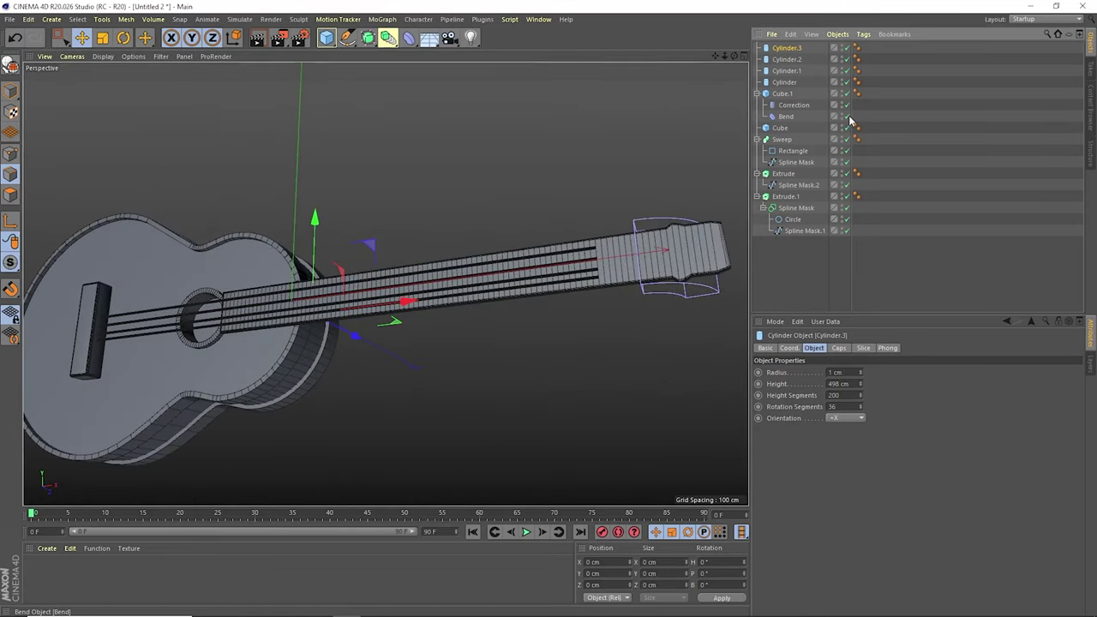
pyautogui.click(789, 117)
pyautogui.keyDown('ctrl'); pyautogui.moveTo(784, 50); pyautogui.dragTo(784, 47); pyautogui.keyUp('ctrl')
# Group the four string cylinders with Alt+G and put the Bend copy inside, aligned to the headstock.
pyautogui.click(789, 62)
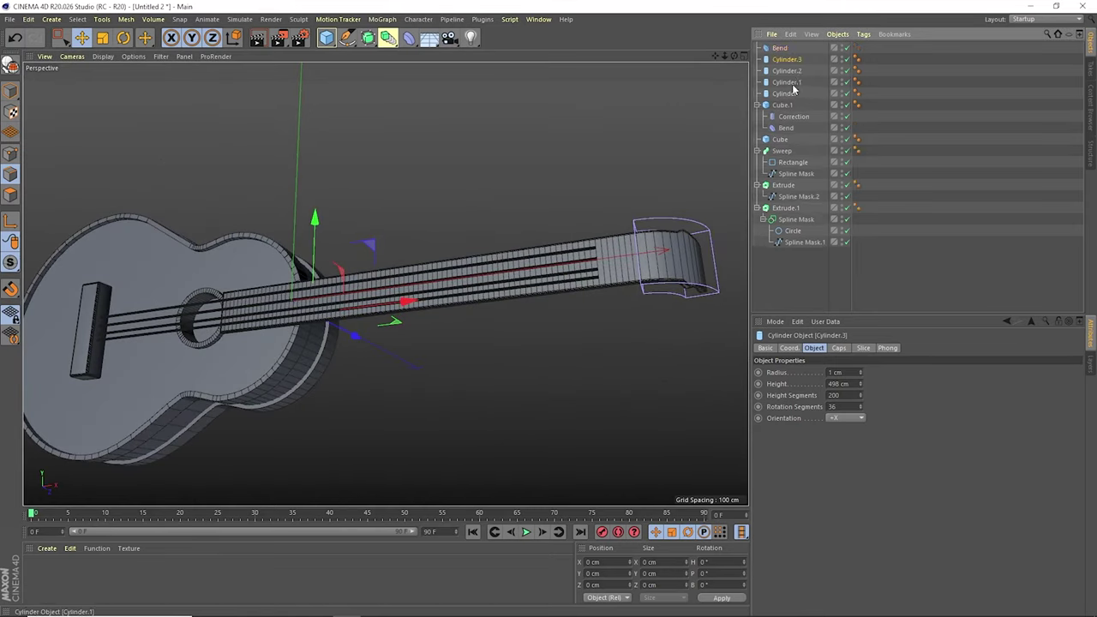
pyautogui.keyDown('shift'); pyautogui.click(792, 96); pyautogui.keyUp('shift')
pyautogui.hotkey('alt', 'g')
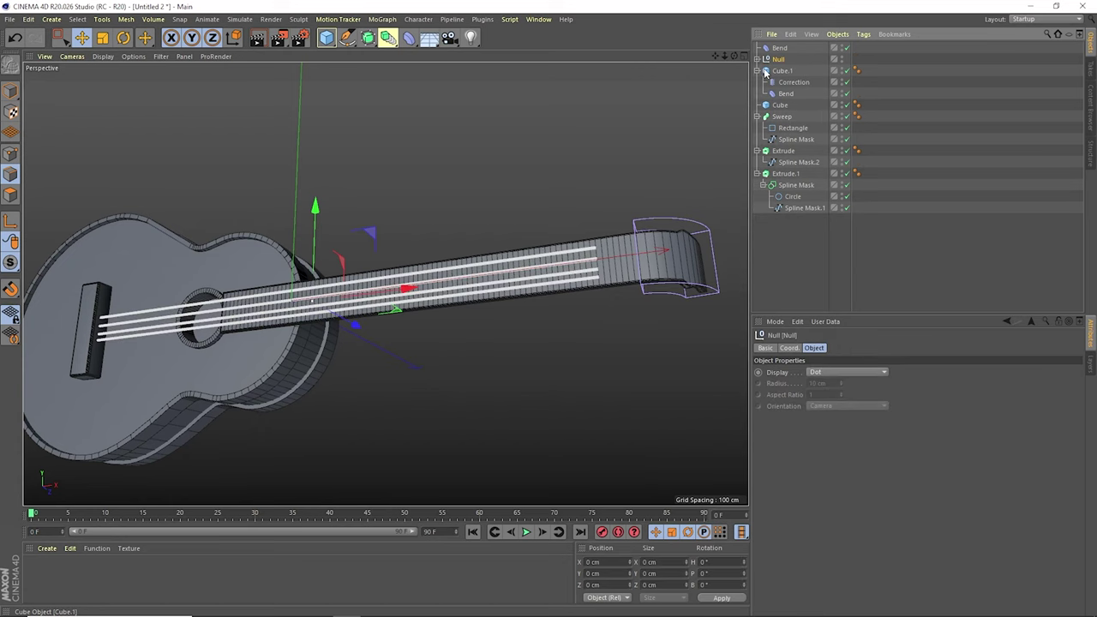
pyautogui.click(757, 59)
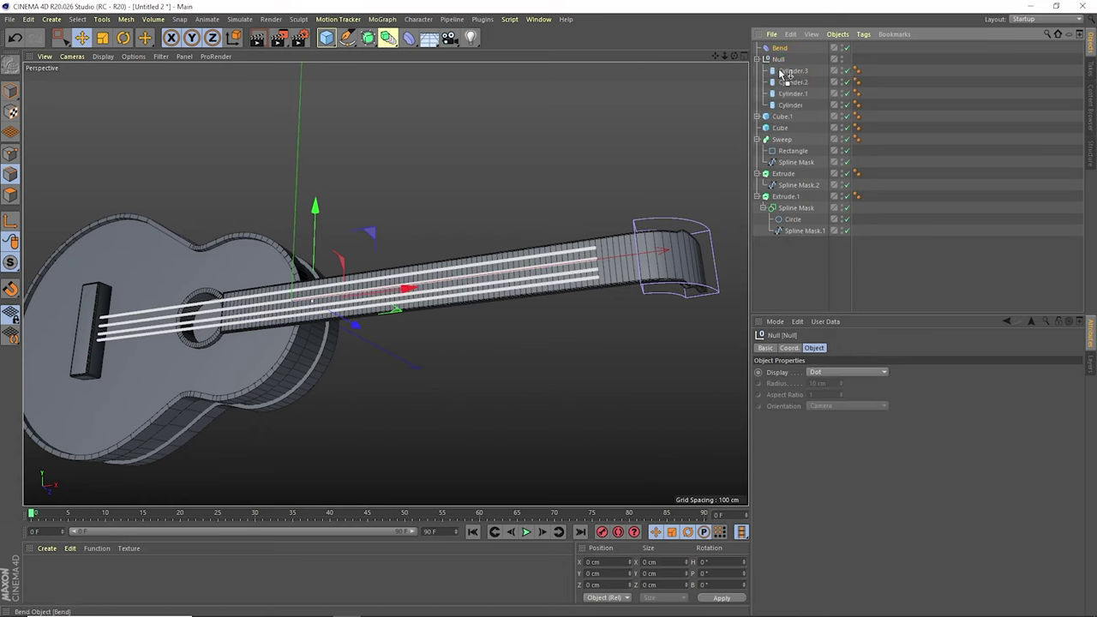
pyautogui.moveTo(784, 75); pyautogui.dragTo(797, 68)
pyautogui.moveTo(730, 246); pyautogui.dragTo(659, 259)
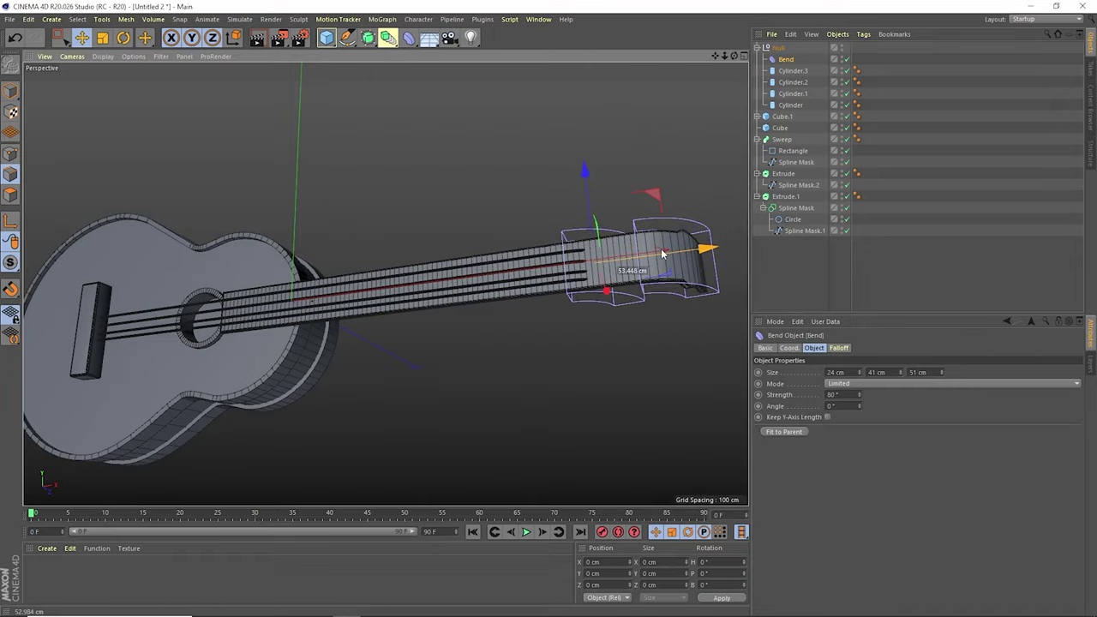